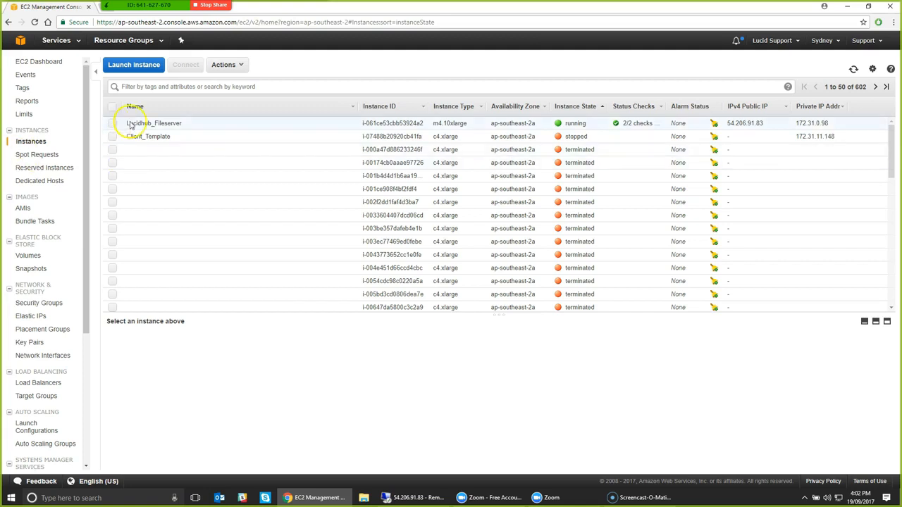
Step: Select the Lucidhub_Fileserver instance and examine its instance type and description details
{"action": "left_click", "coordinate": [157, 125]}
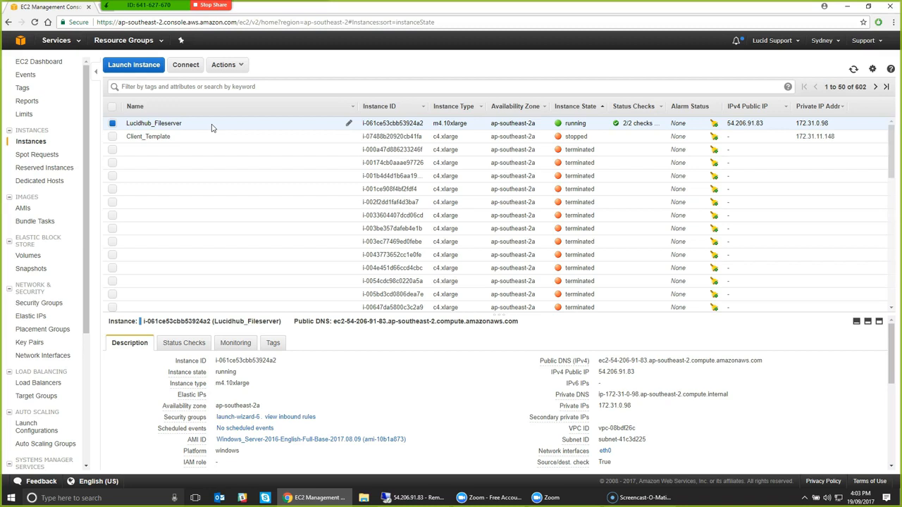
{"action": "left_click", "coordinate": [262, 125]}
{"action": "left_click", "coordinate": [460, 123]}
{"action": "left_click", "coordinate": [137, 126]}
Step: Switch to the fileserver's remote desktop session and inspect the LucidHub.exe console and the contents of Lucid's Data folder
{"action": "left_click", "coordinate": [416, 498]}
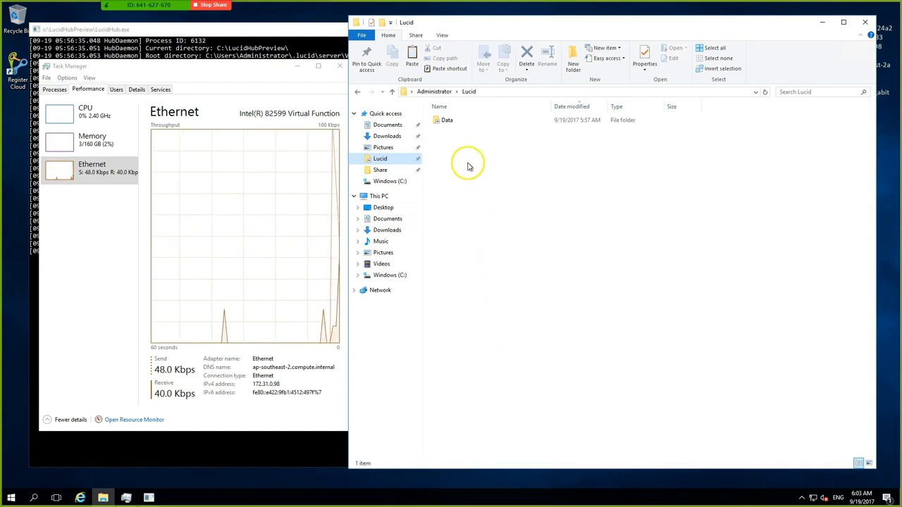
{"action": "left_click", "coordinate": [273, 35]}
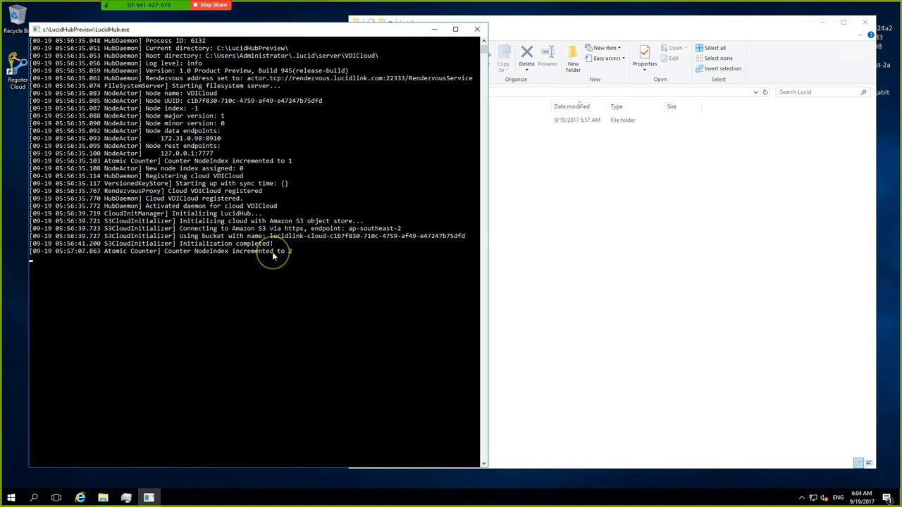
{"action": "left_click", "coordinate": [541, 31]}
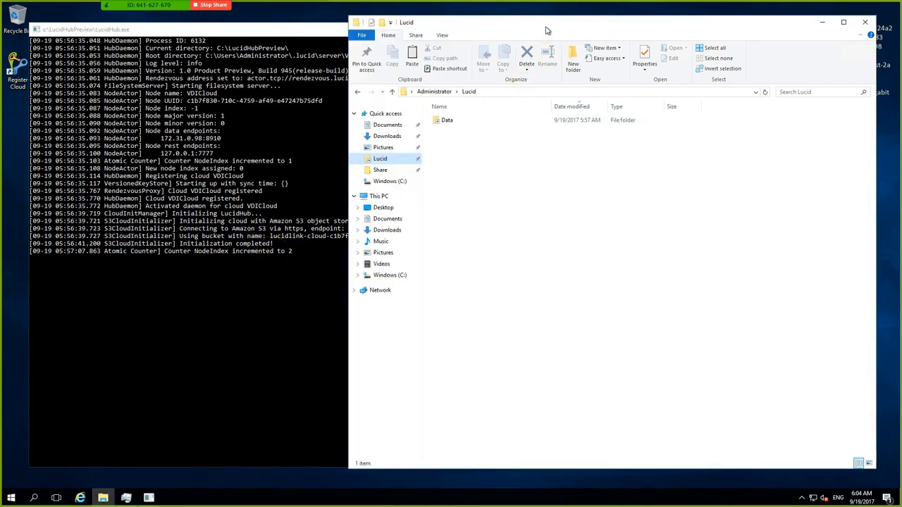
{"action": "left_click", "coordinate": [446, 124]}
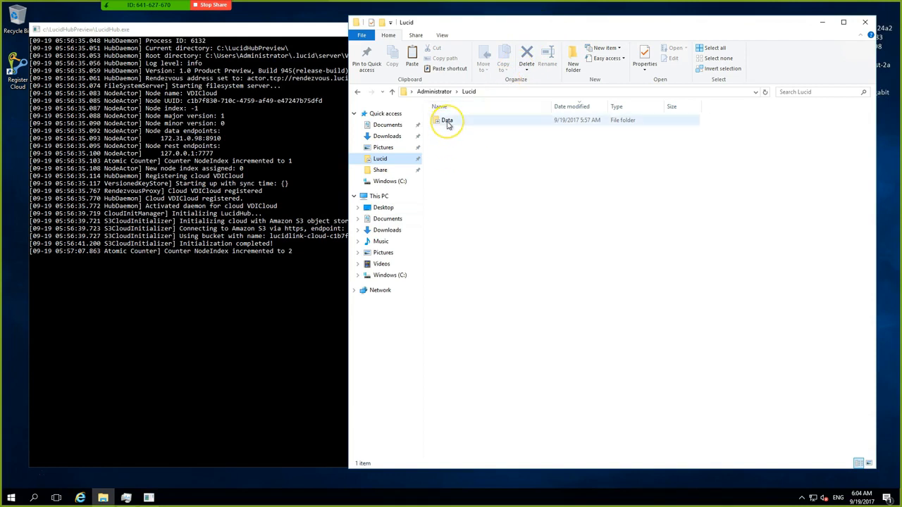
{"action": "double_click", "coordinate": [447, 123]}
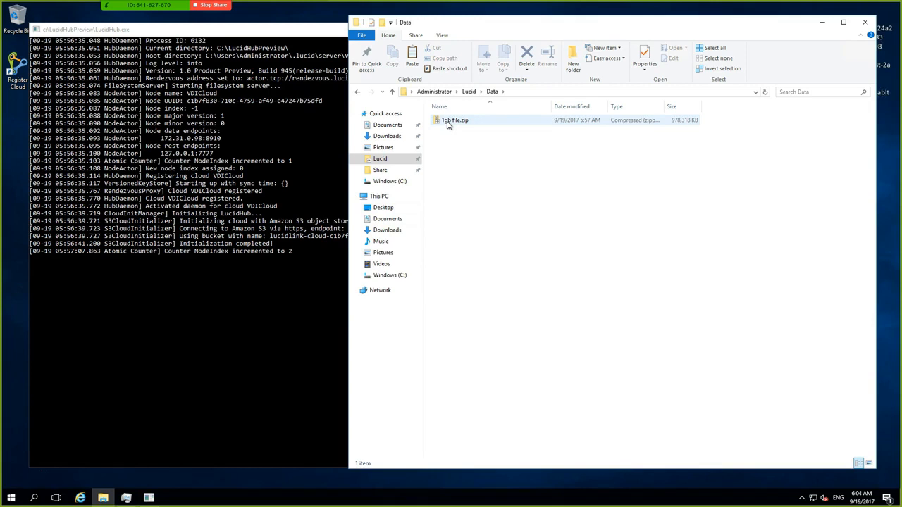
{"action": "left_click", "coordinate": [468, 92]}
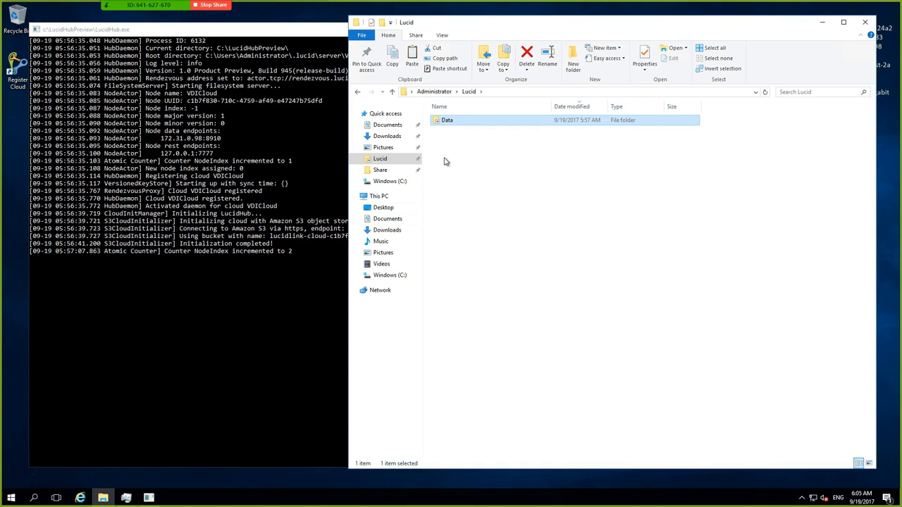
Step: Examine the advanced sharing settings of the Share folder on the Windows (C:) drive, leaving them unmodified
{"action": "left_click", "coordinate": [381, 171]}
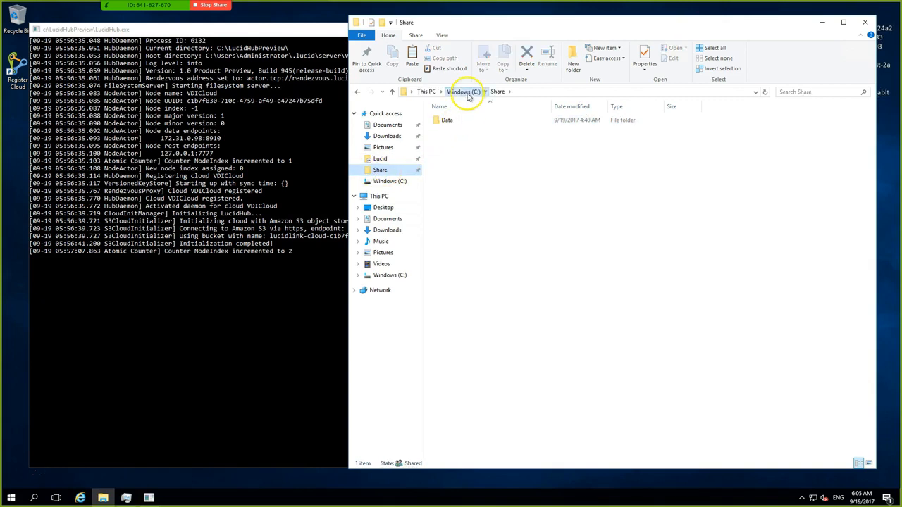
{"action": "left_click", "coordinate": [467, 95]}
{"action": "right_click", "coordinate": [451, 190]}
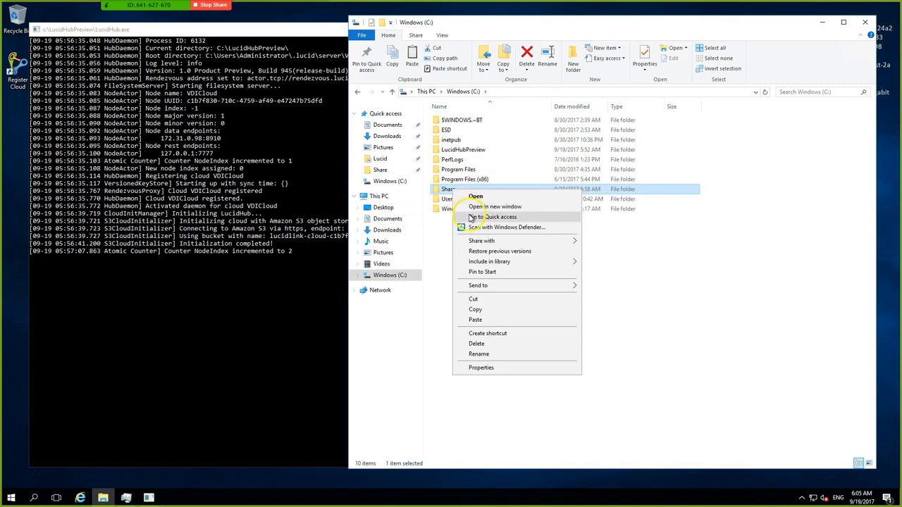
{"action": "left_click", "coordinate": [494, 367]}
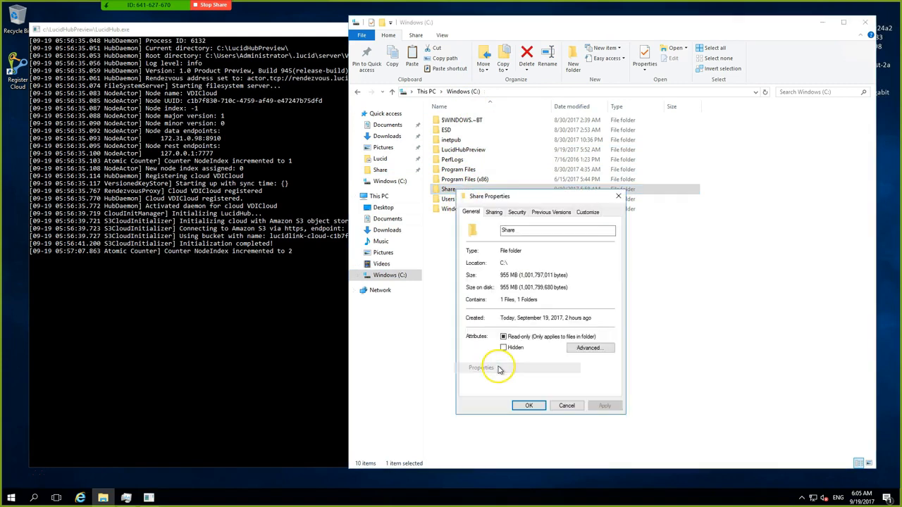
{"action": "left_click", "coordinate": [494, 213]}
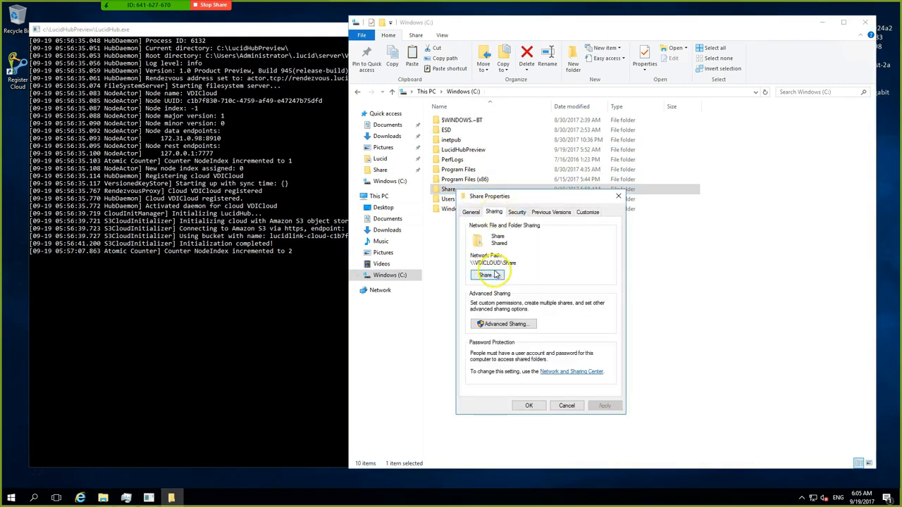
{"action": "left_click", "coordinate": [501, 323]}
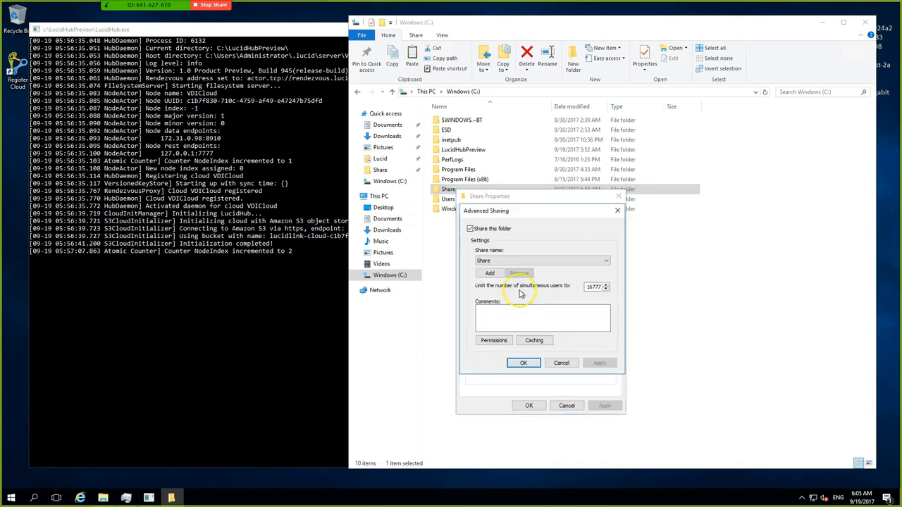
{"action": "left_click", "coordinate": [561, 363]}
{"action": "left_click", "coordinate": [534, 406]}
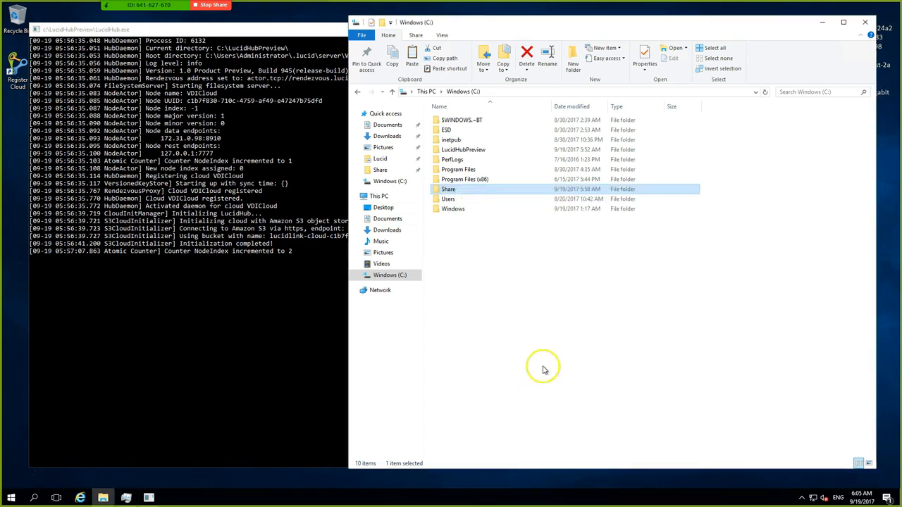
Step: View the contents of the Data folder inside Share, and return to the Lucid folder
{"action": "double_click", "coordinate": [452, 194]}
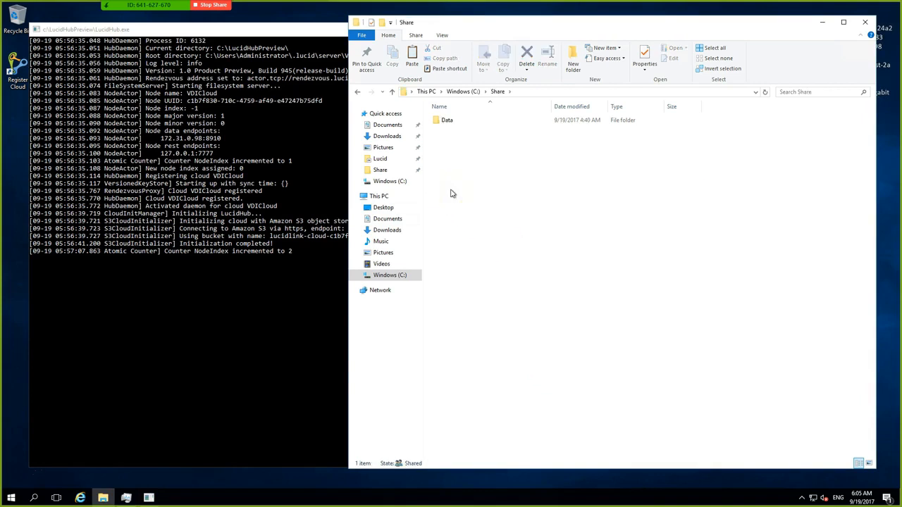
{"action": "double_click", "coordinate": [447, 124]}
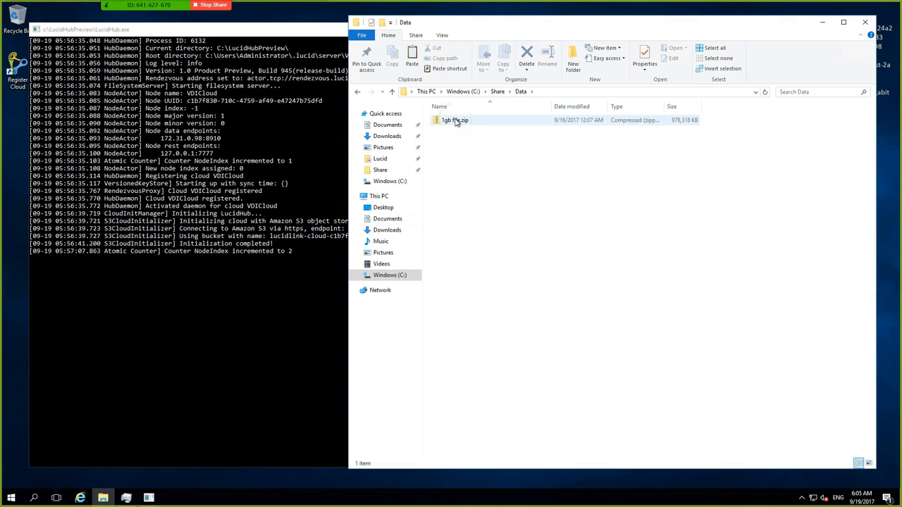
{"action": "left_click", "coordinate": [496, 92]}
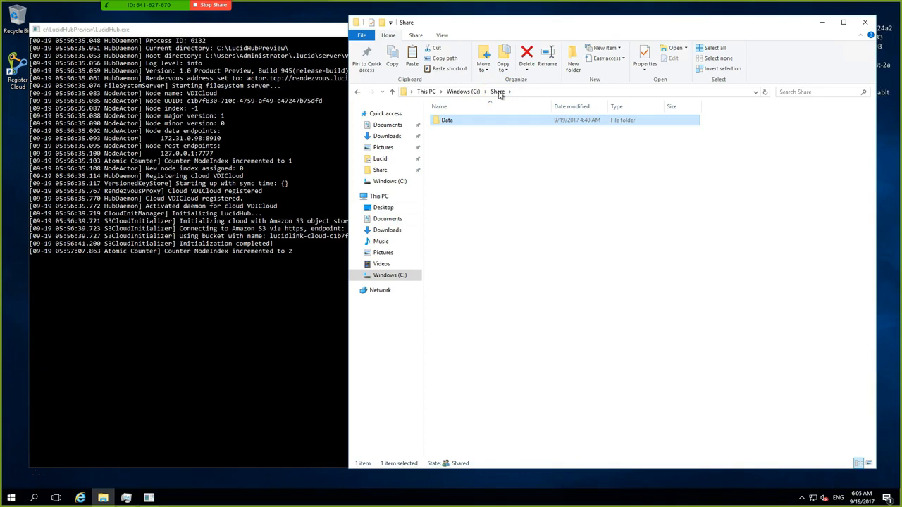
{"action": "left_click", "coordinate": [464, 121]}
{"action": "left_click_drag", "start_coordinate": [465, 121], "coordinate": [448, 139]}
{"action": "left_click", "coordinate": [399, 162]}
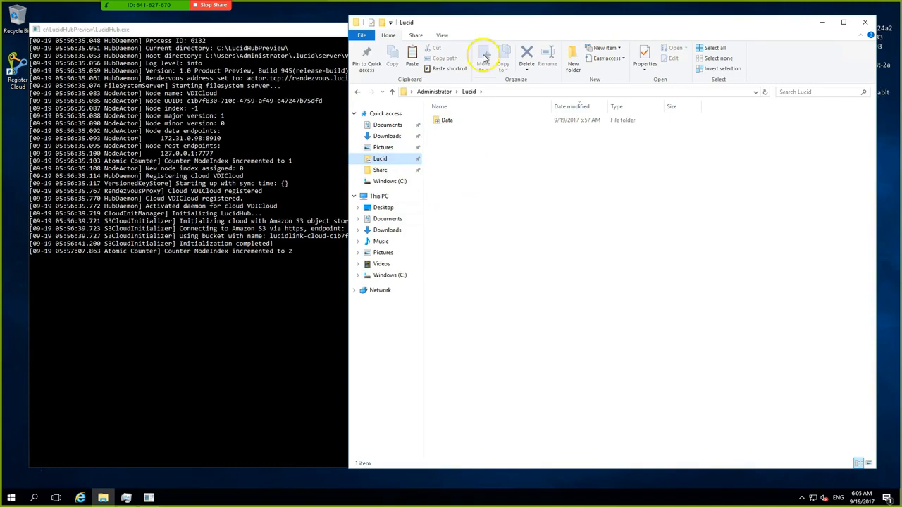
Step: Switch back to the EC2 console and start a launch from the LucidClient_withReports AMI
{"action": "left_click", "coordinate": [545, 9]}
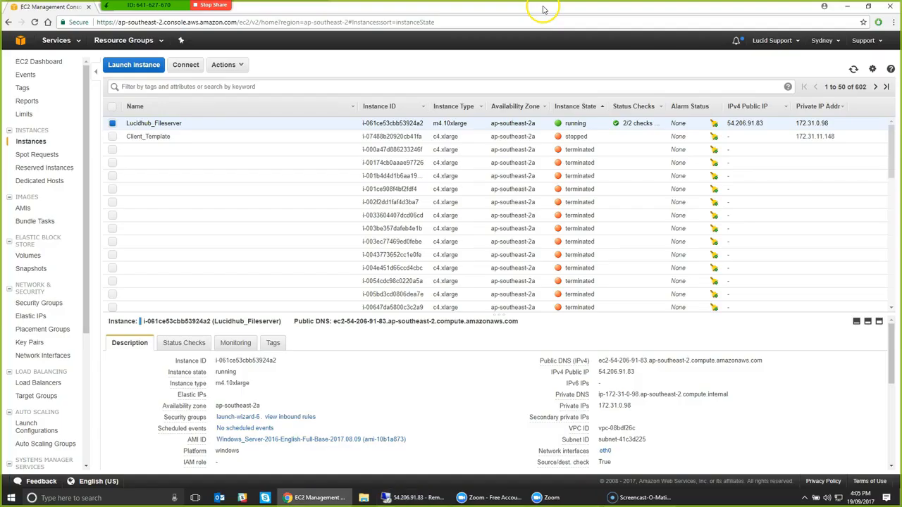
{"action": "left_click", "coordinate": [25, 209]}
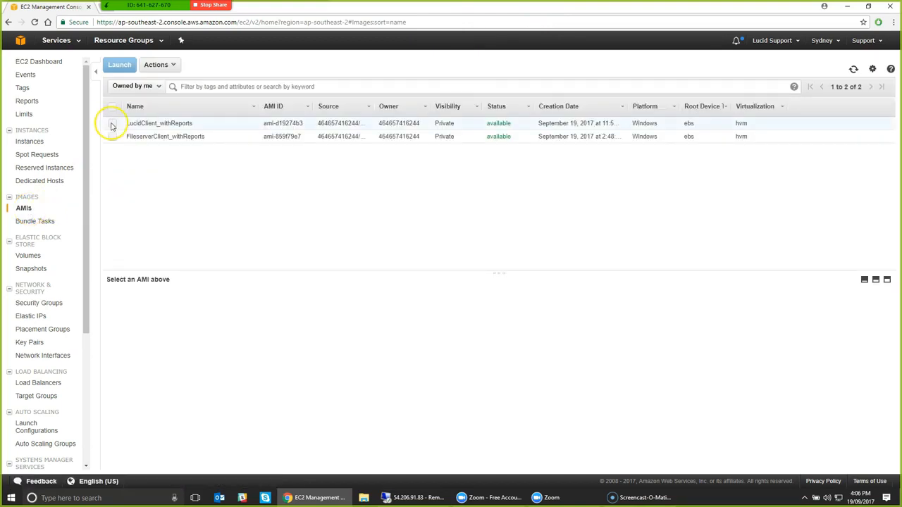
{"action": "left_click", "coordinate": [112, 124]}
{"action": "left_click", "coordinate": [121, 66]}
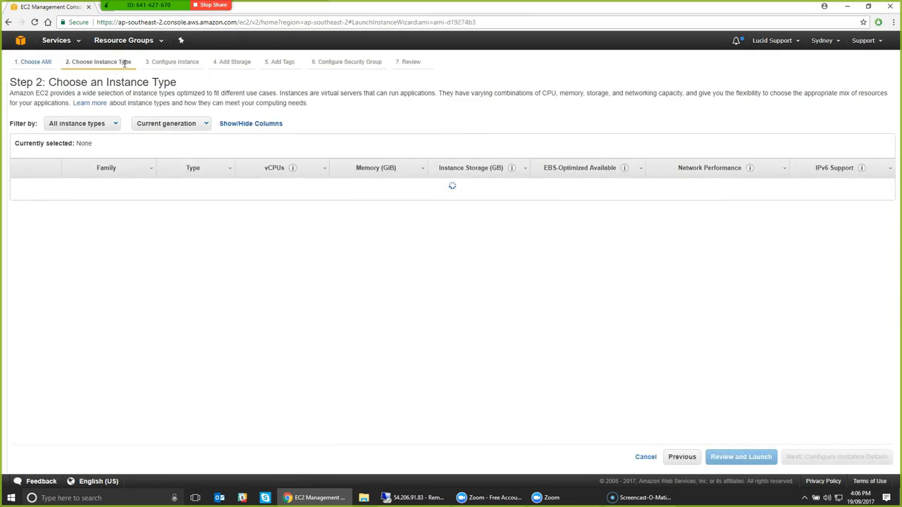
Step: Choose the compute optimized c4.xlarge instance type and continue to the instance details
{"action": "scroll", "coordinate": [106, 304], "scroll_direction": "down", "scroll_amount": 3}
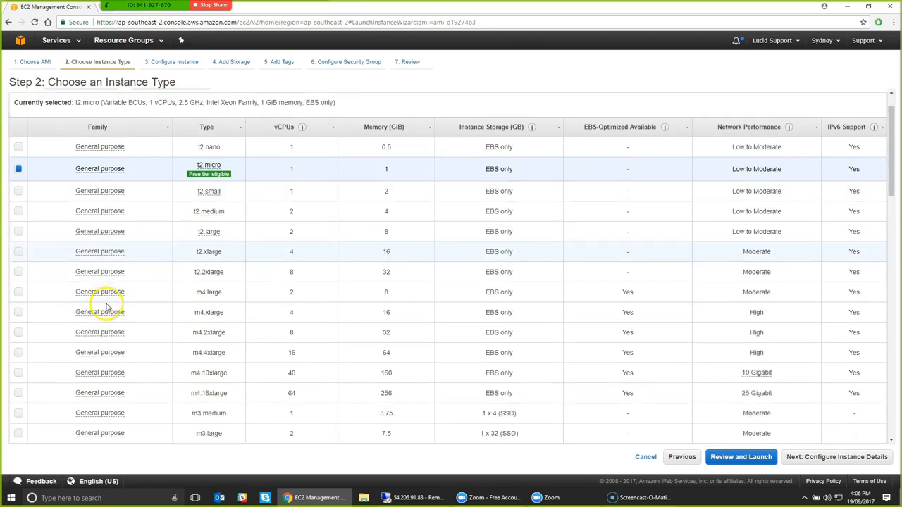
{"action": "scroll", "coordinate": [113, 310], "scroll_direction": "down", "scroll_amount": 7}
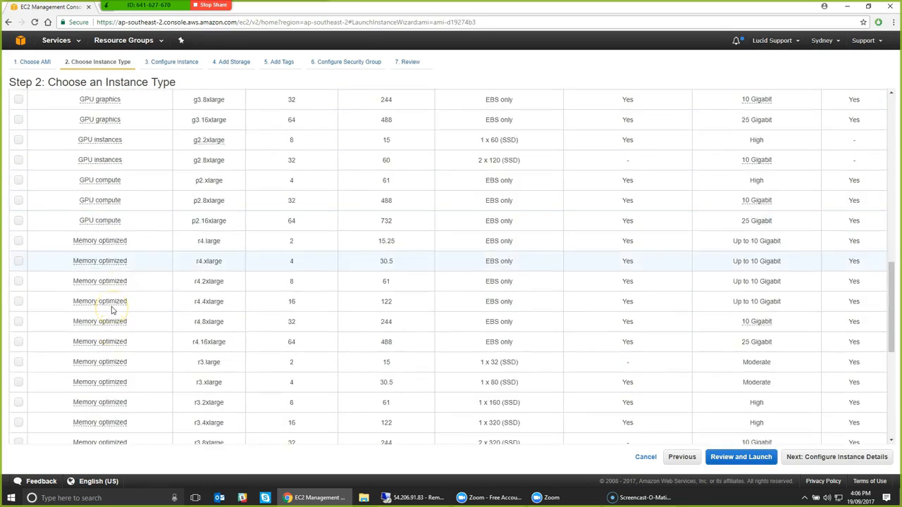
{"action": "scroll", "coordinate": [117, 310], "scroll_direction": "up", "scroll_amount": 4}
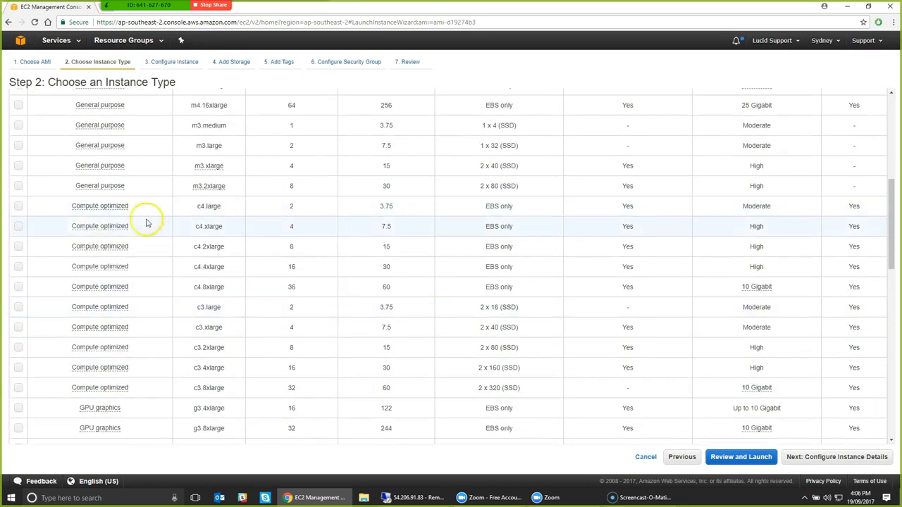
{"action": "left_click", "coordinate": [18, 227]}
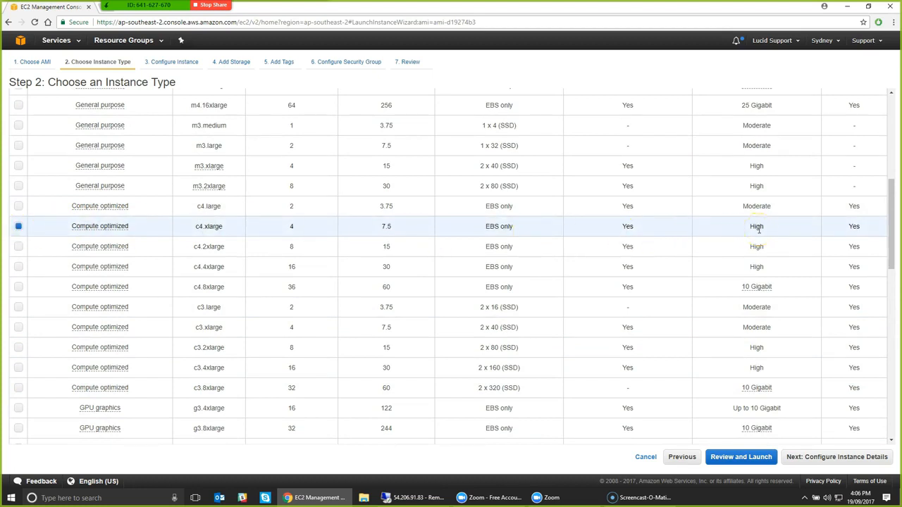
{"action": "left_click", "coordinate": [813, 458]}
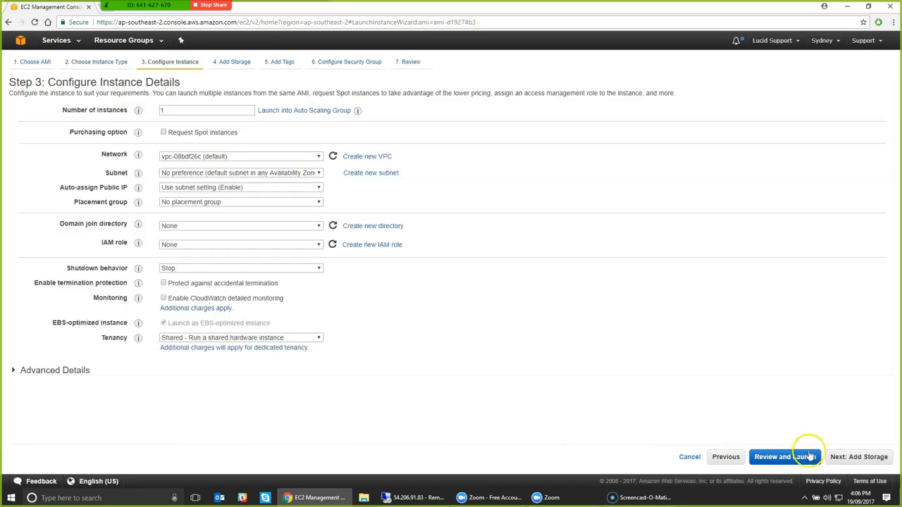
Step: Set the number of instances to 300 and proceed to the launch review
{"action": "double_click", "coordinate": [162, 111]}
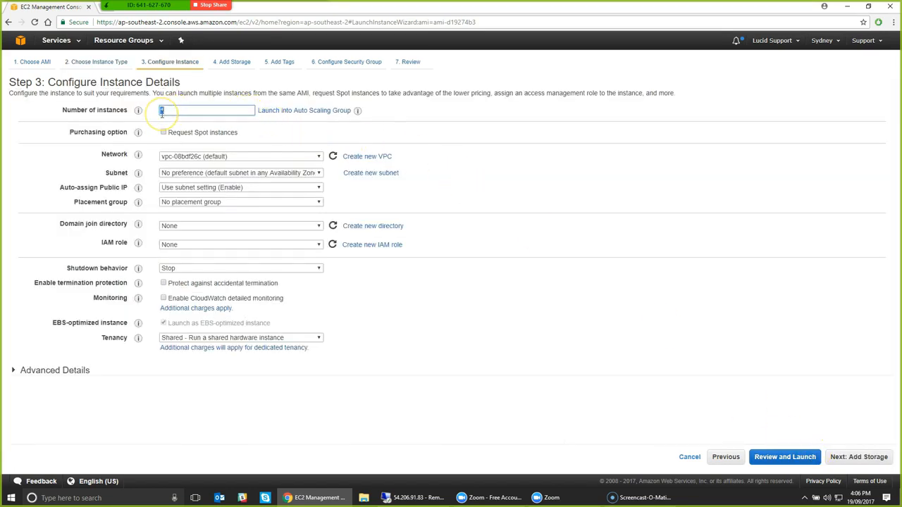
{"action": "type", "text": "300"}
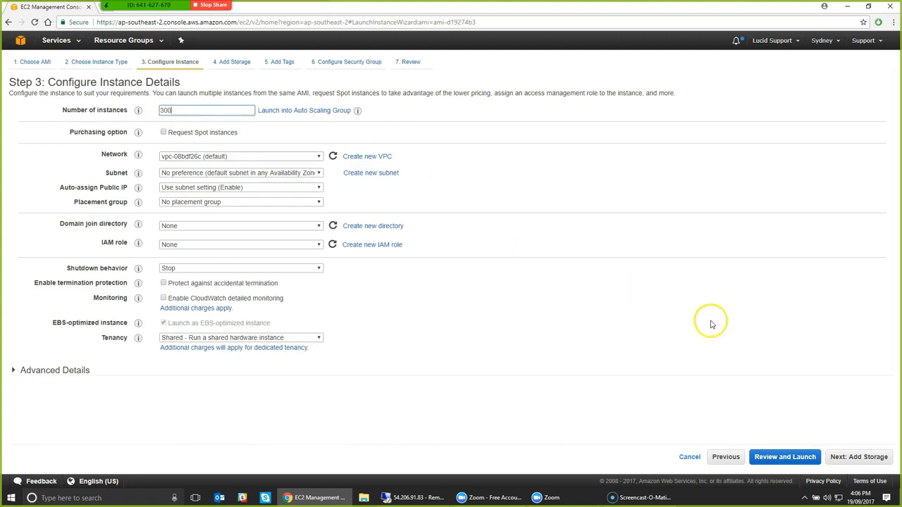
{"action": "left_click", "coordinate": [801, 456]}
Step: Launch the instances without a key pair, acknowledging that connecting requires the password built into the AMI
{"action": "left_click", "coordinate": [876, 458]}
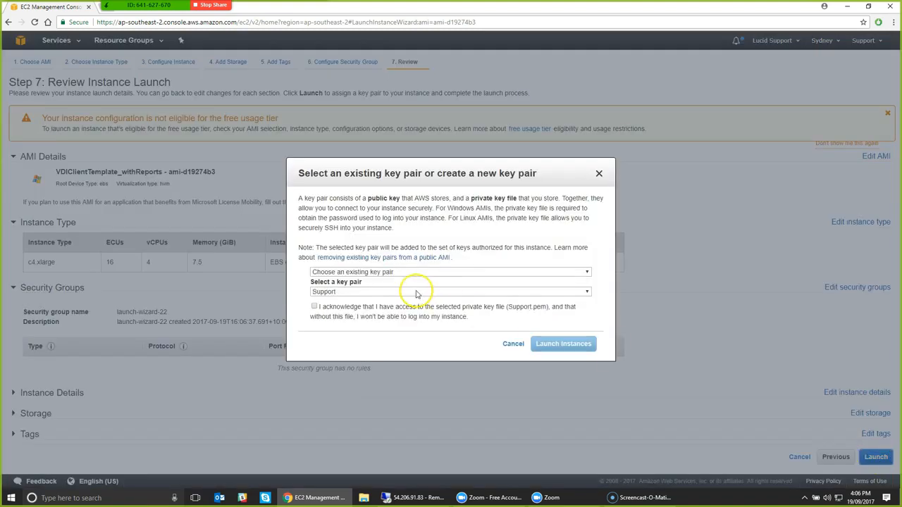
{"action": "left_click", "coordinate": [384, 272]}
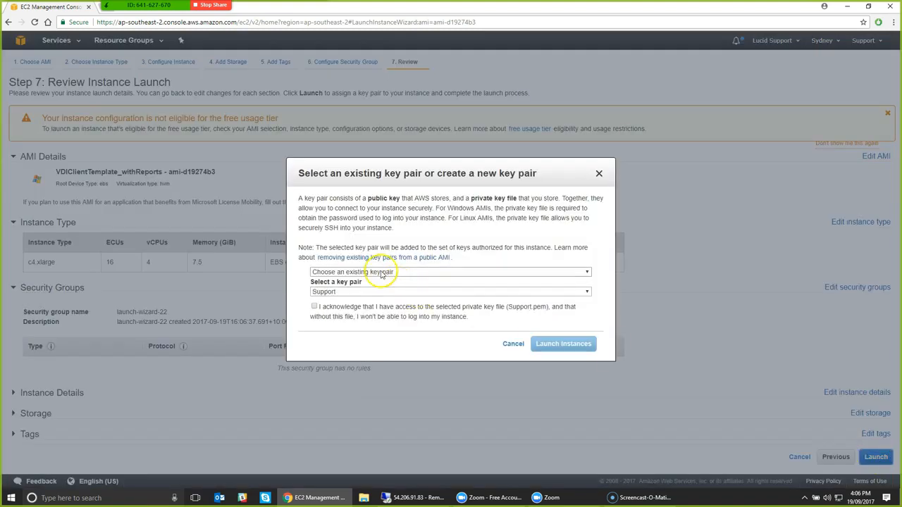
{"action": "left_click", "coordinate": [363, 299]}
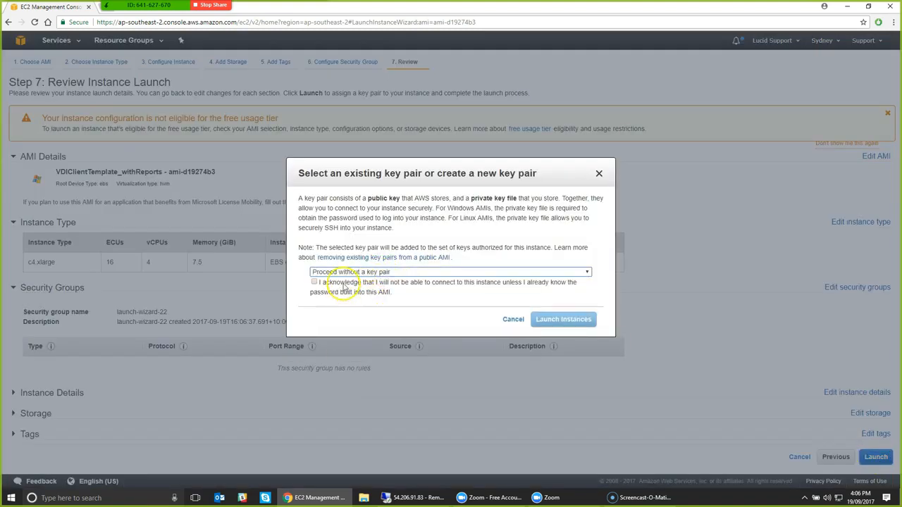
{"action": "left_click", "coordinate": [427, 293]}
{"action": "left_click", "coordinate": [554, 321]}
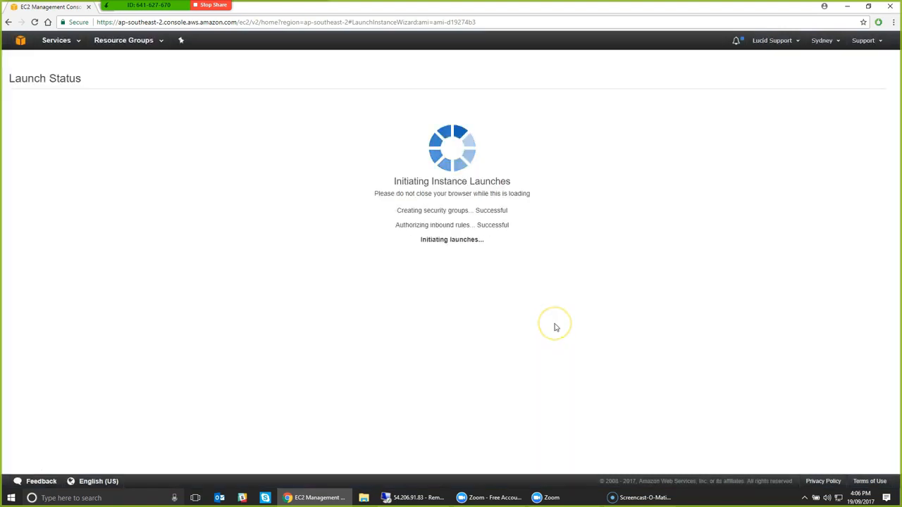
{"action": "left_click", "coordinate": [552, 312]}
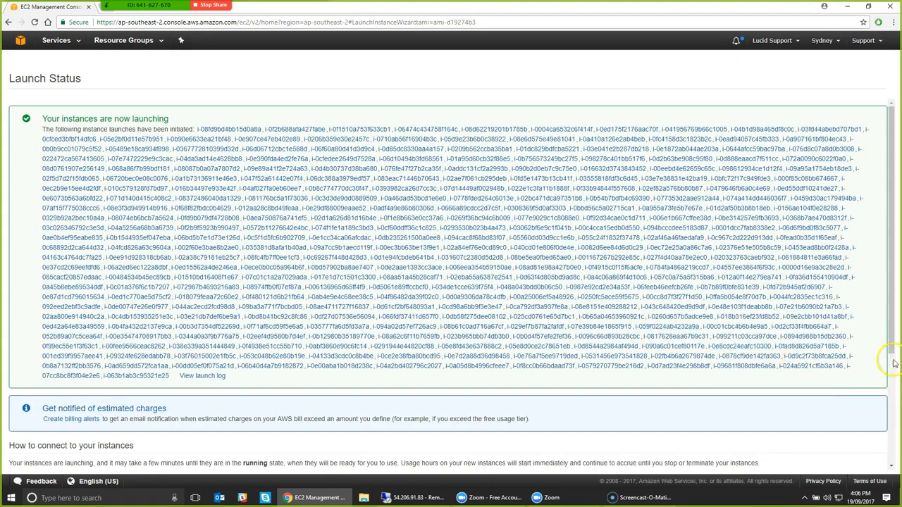
Step: Open the instances list from the launch status page and widen the private IP address column
{"action": "left_click_drag", "start_coordinate": [893, 341], "coordinate": [895, 451]}
{"action": "left_click", "coordinate": [871, 462]}
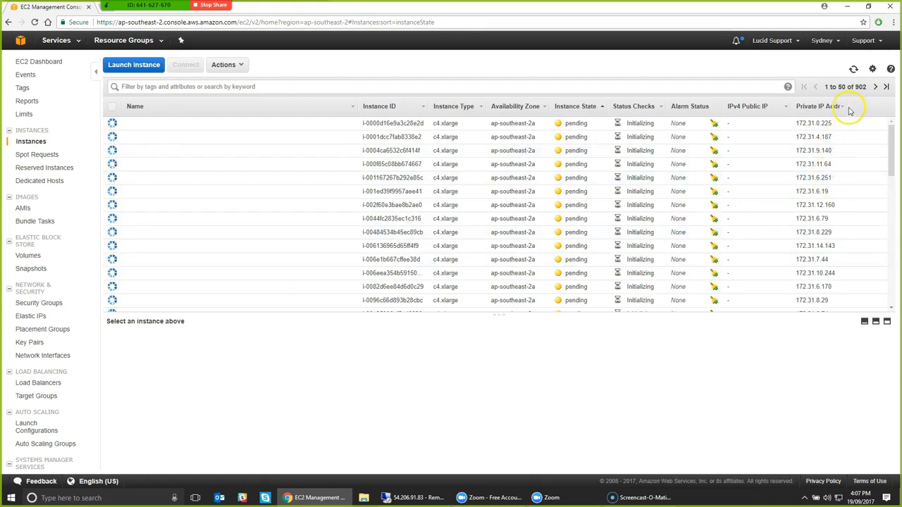
{"action": "left_click_drag", "start_coordinate": [846, 106], "coordinate": [851, 107]}
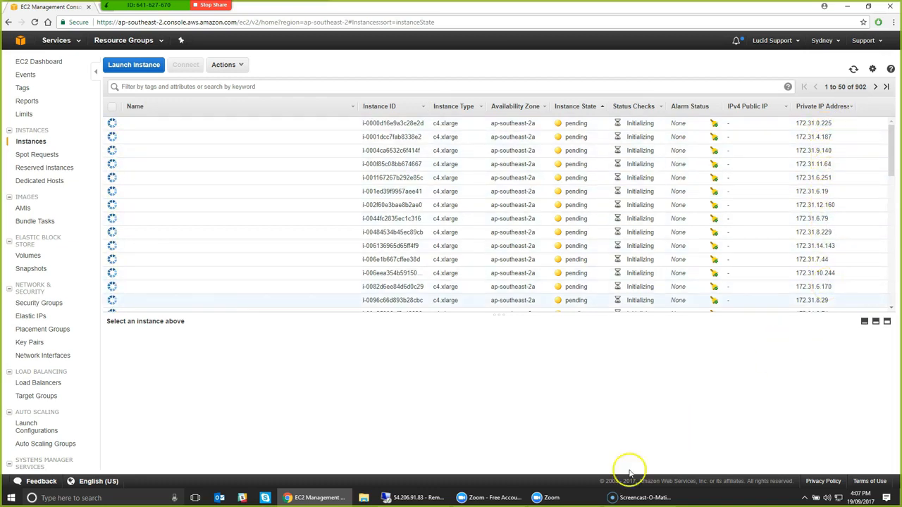
Step: Switch to the remote desktop session of the hub server and sort the Lucid folder by date modified, oldest first
{"action": "left_click", "coordinate": [407, 499]}
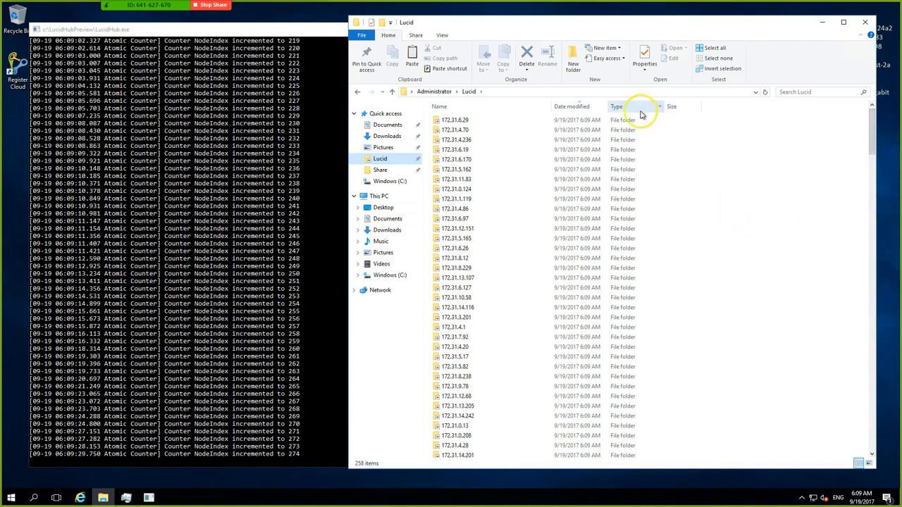
{"action": "left_click", "coordinate": [580, 107]}
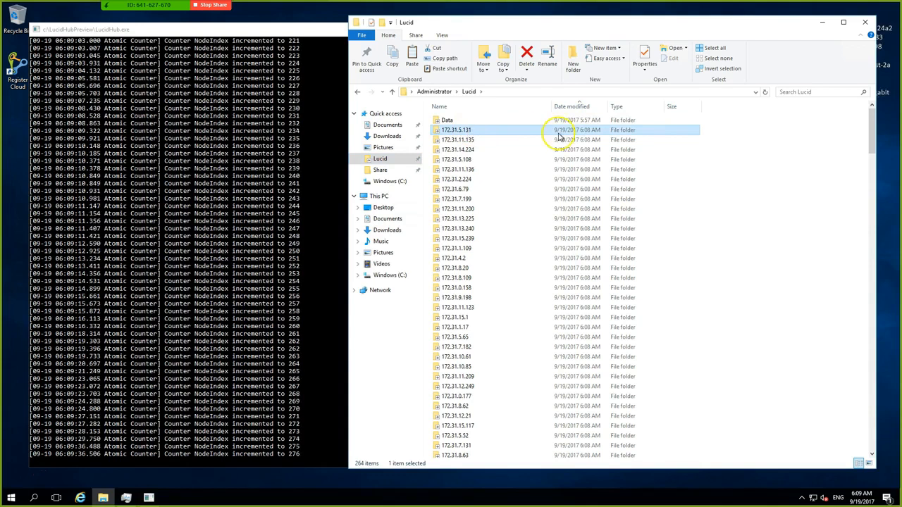
Step: Open the 172.31.5.131 client folder and read through its lucid.log file, then close the log
{"action": "left_click", "coordinate": [471, 132]}
{"action": "double_click", "coordinate": [472, 133]}
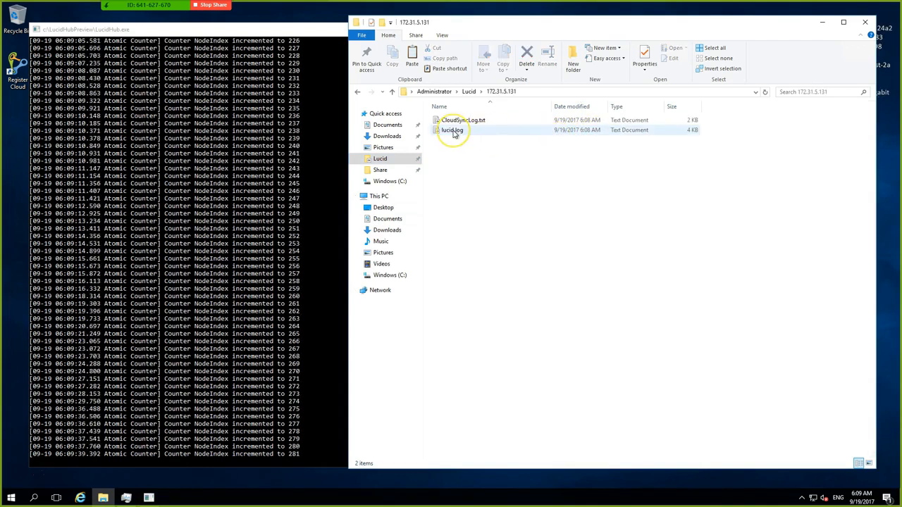
{"action": "double_click", "coordinate": [453, 132]}
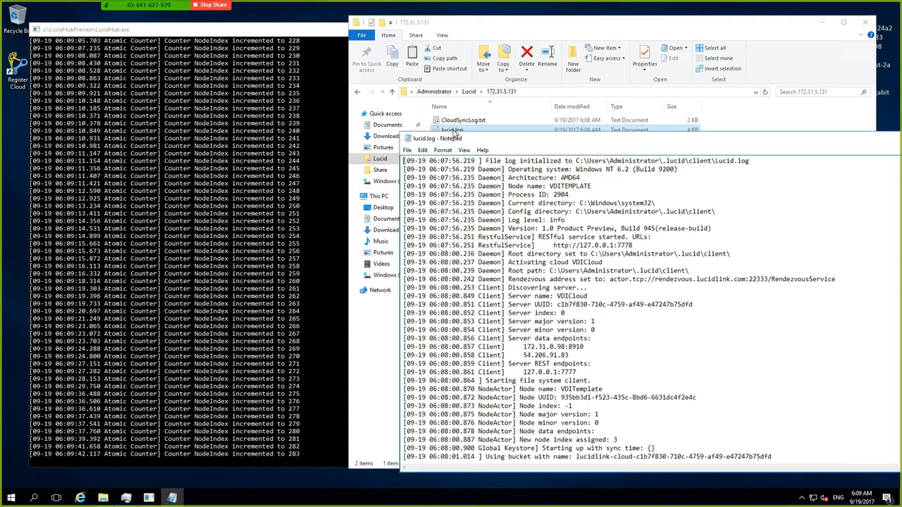
{"action": "left_click_drag", "start_coordinate": [525, 139], "coordinate": [367, 54]}
{"action": "scroll", "coordinate": [451, 173], "scroll_direction": "down", "scroll_amount": 6}
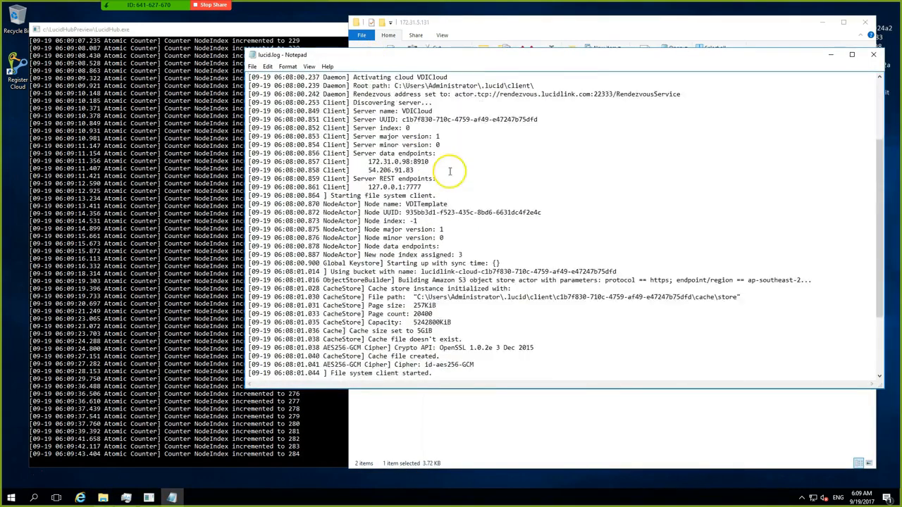
{"action": "scroll", "coordinate": [449, 171], "scroll_direction": "down", "scroll_amount": 2}
{"action": "left_click", "coordinate": [874, 55]}
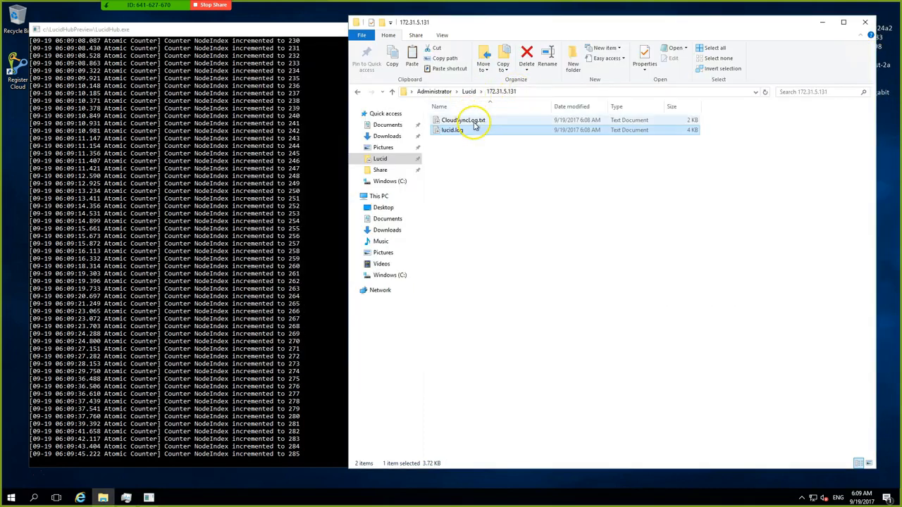
Step: Review the copy results in CloudSyncLog.txt for client 172.31.5.131 and return to the Lucid folder
{"action": "double_click", "coordinate": [475, 125]}
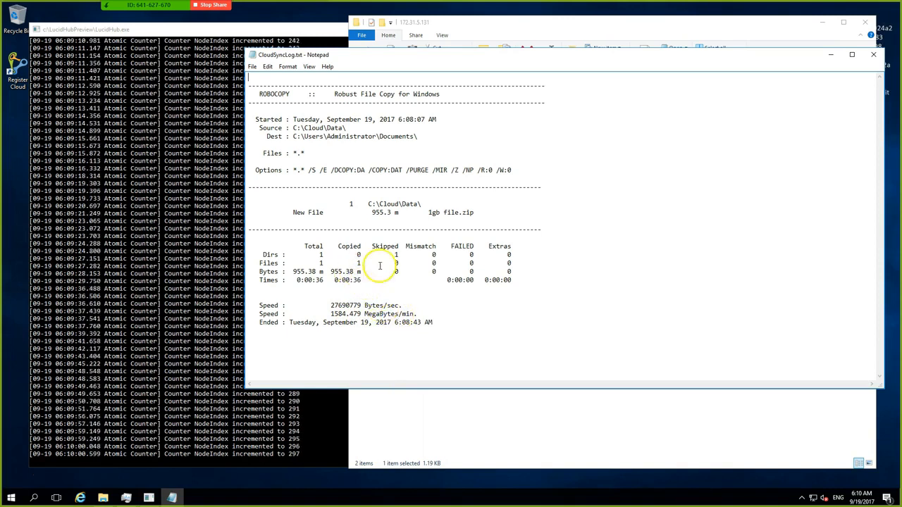
{"action": "left_click", "coordinate": [873, 54]}
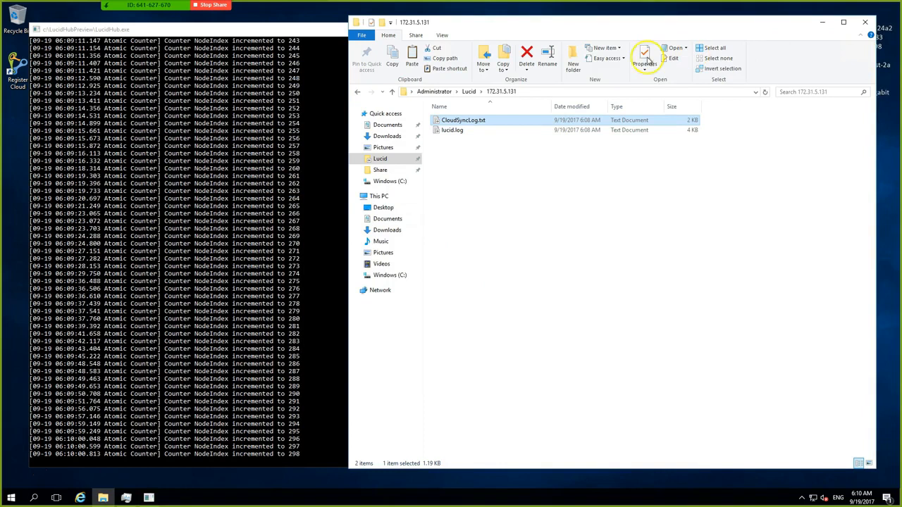
{"action": "left_click", "coordinate": [468, 91]}
Step: Review CloudSyncLog.txt in the 172.31.8.63 client folder, then go back to the Lucid folder
{"action": "scroll", "coordinate": [539, 201], "scroll_direction": "down", "scroll_amount": 1}
{"action": "scroll", "coordinate": [539, 204], "scroll_direction": "down", "scroll_amount": 2}
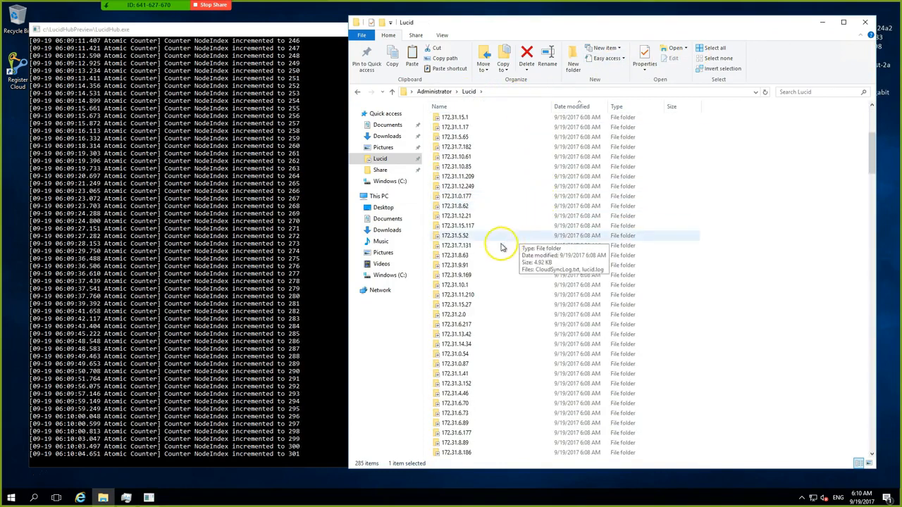
{"action": "double_click", "coordinate": [469, 258]}
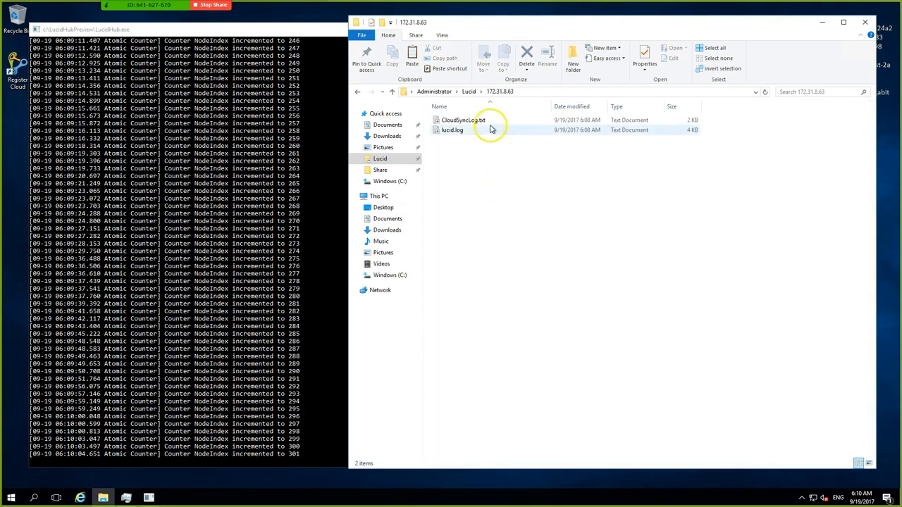
{"action": "double_click", "coordinate": [463, 121]}
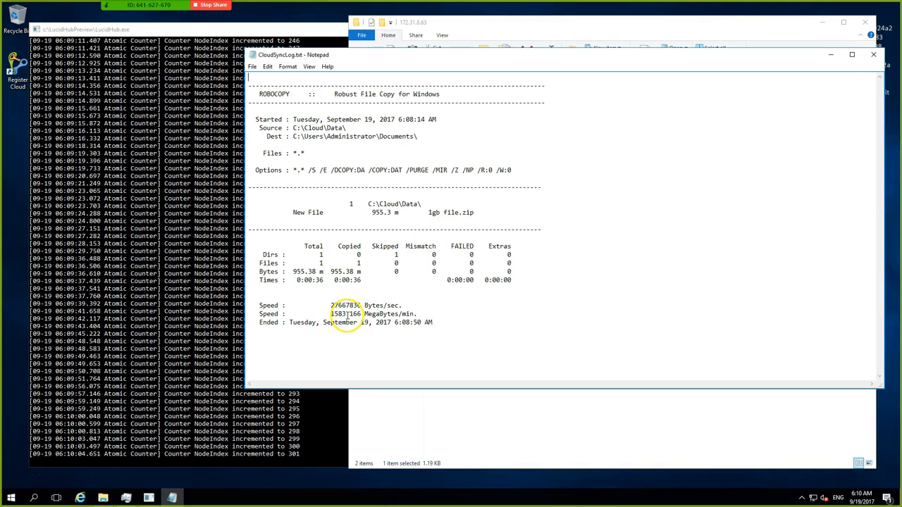
{"action": "left_click", "coordinate": [874, 54]}
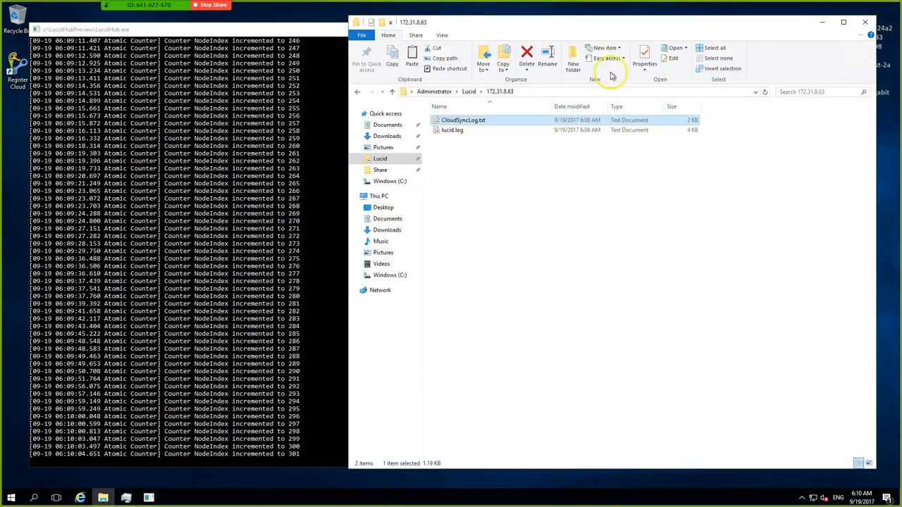
{"action": "left_click", "coordinate": [470, 92]}
Step: Check the copy time and speed in CloudSyncLog.txt of client 172.31.4.46 and return to the Lucid folder
{"action": "scroll", "coordinate": [490, 240], "scroll_direction": "down", "scroll_amount": 10}
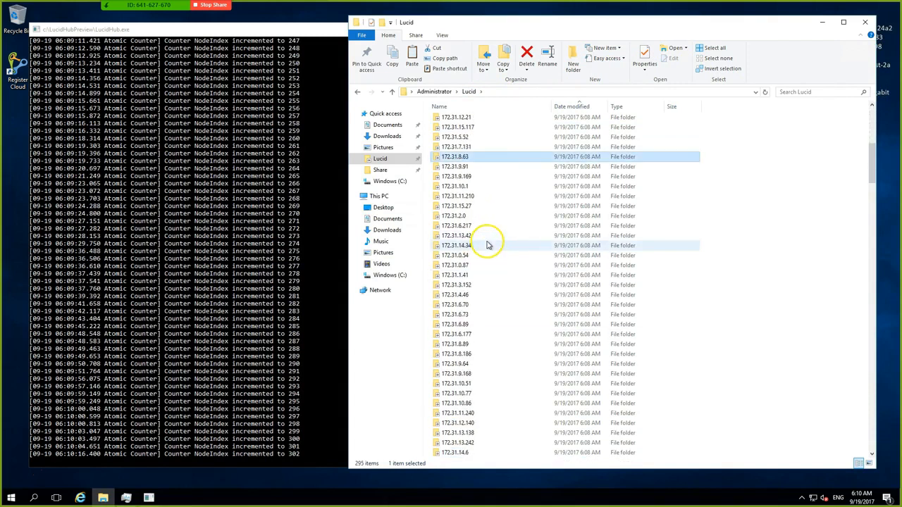
{"action": "double_click", "coordinate": [466, 295]}
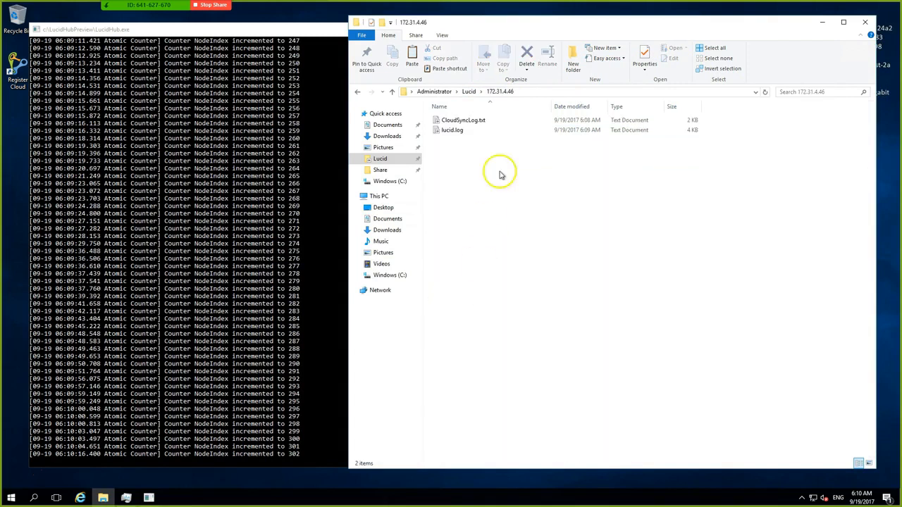
{"action": "double_click", "coordinate": [465, 121]}
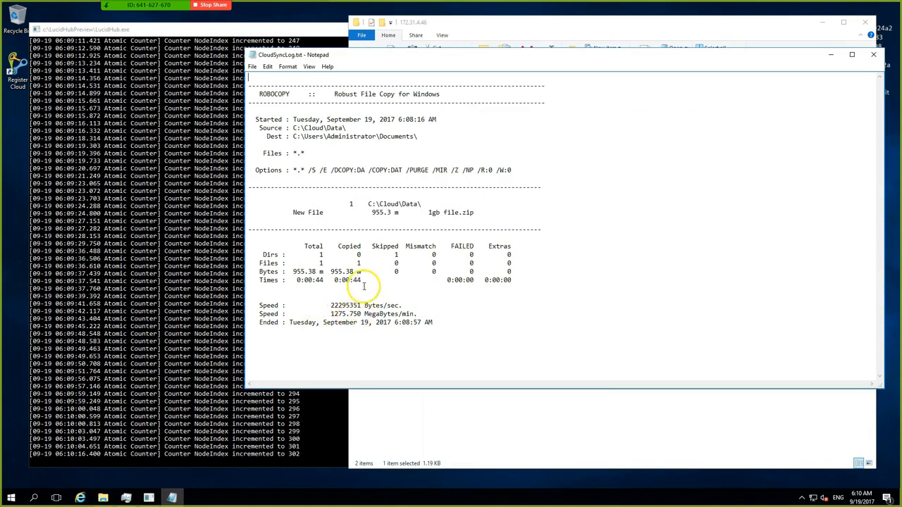
{"action": "left_click", "coordinate": [876, 55]}
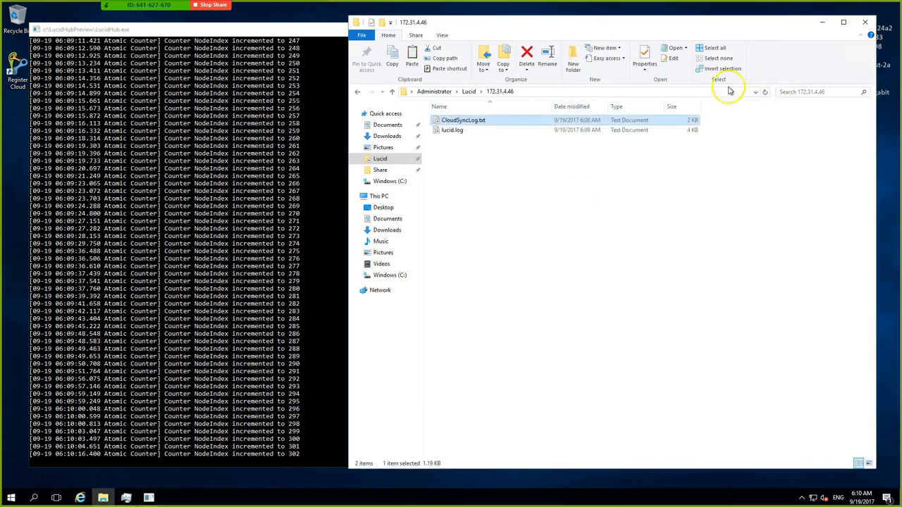
{"action": "left_click", "coordinate": [472, 92]}
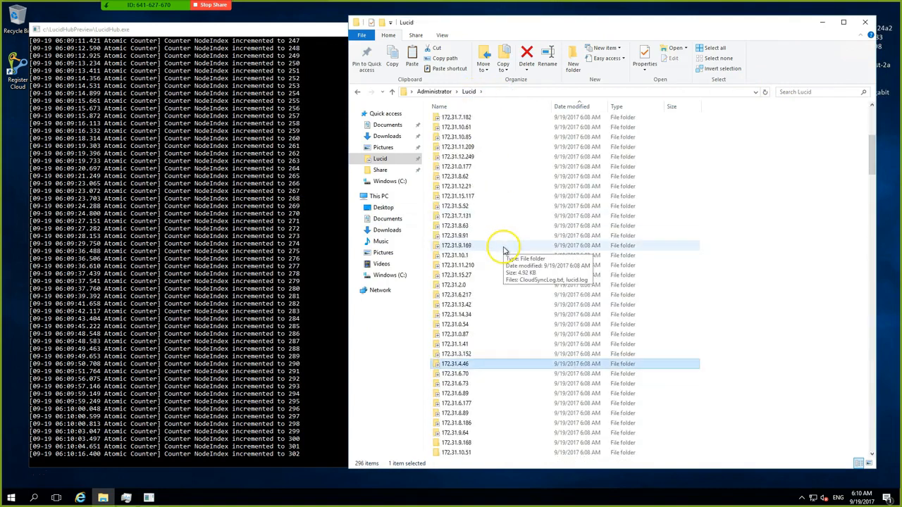
Step: Check the copy time and speed in CloudSyncLog.txt of client 172.31.13.242 and return to the Lucid folder
{"action": "double_click", "coordinate": [458, 308]}
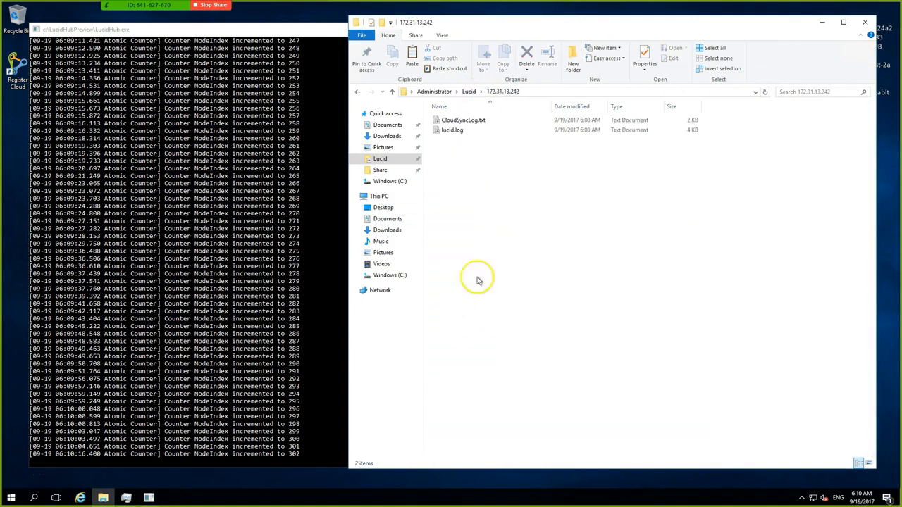
{"action": "double_click", "coordinate": [455, 122]}
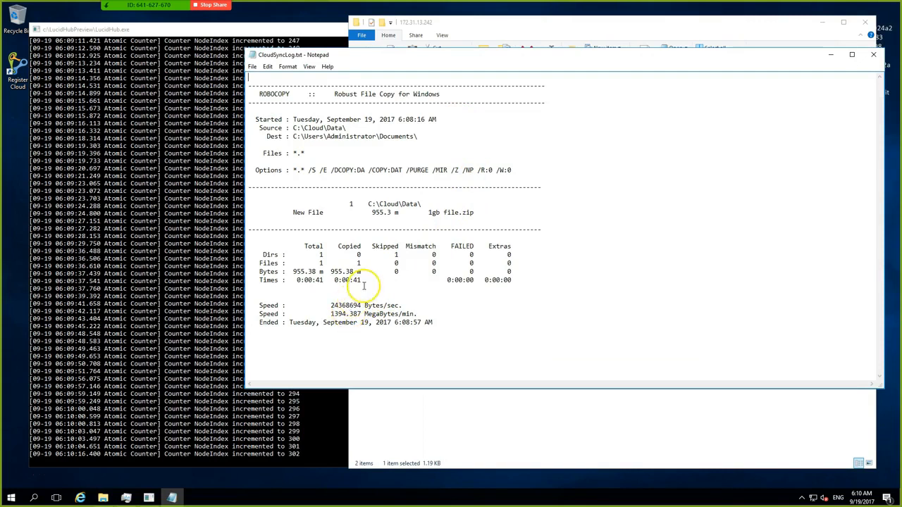
{"action": "left_click", "coordinate": [873, 54]}
{"action": "left_click", "coordinate": [468, 91]}
Step: Examine CloudSyncLog.txt in the 172.31.11.64 client folder further down the list, then return to the Lucid folder
{"action": "scroll", "coordinate": [550, 237], "scroll_direction": "down", "scroll_amount": 10}
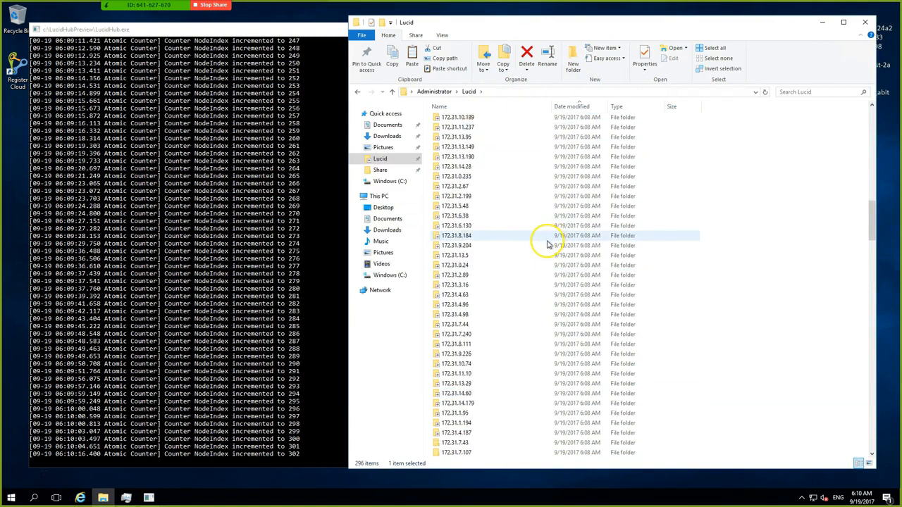
{"action": "scroll", "coordinate": [546, 226], "scroll_direction": "down", "scroll_amount": 2}
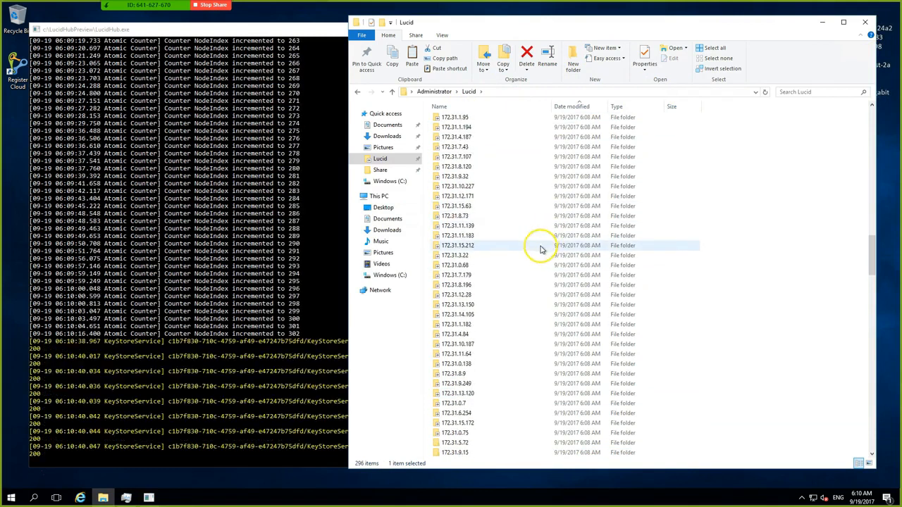
{"action": "left_click", "coordinate": [466, 327]}
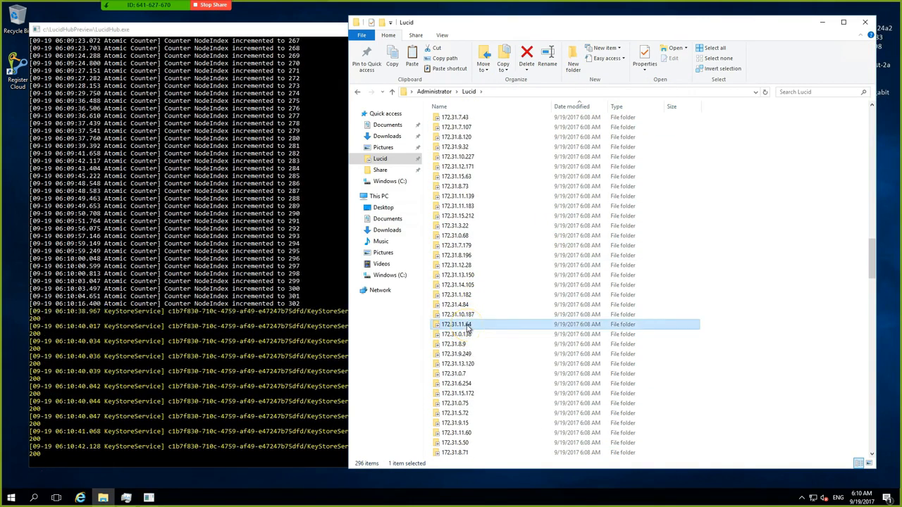
{"action": "double_click", "coordinate": [466, 328]}
{"action": "double_click", "coordinate": [473, 124]}
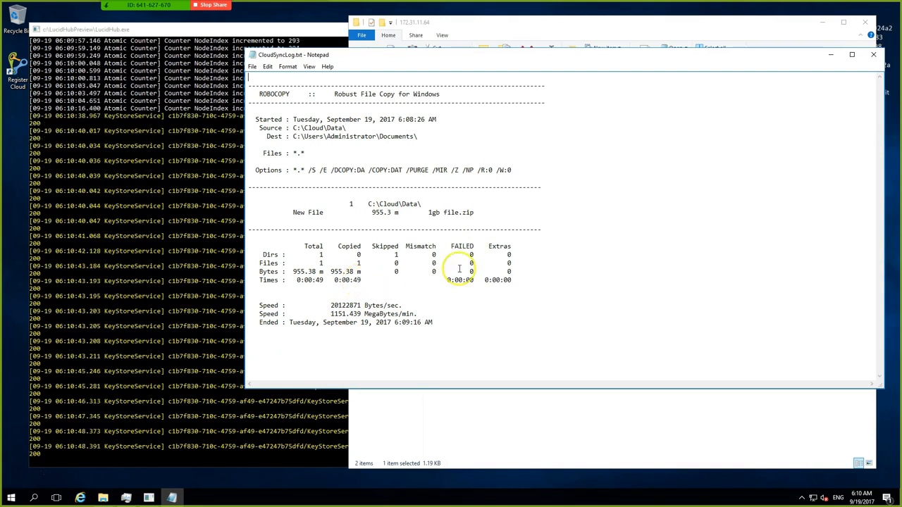
{"action": "left_click", "coordinate": [873, 55]}
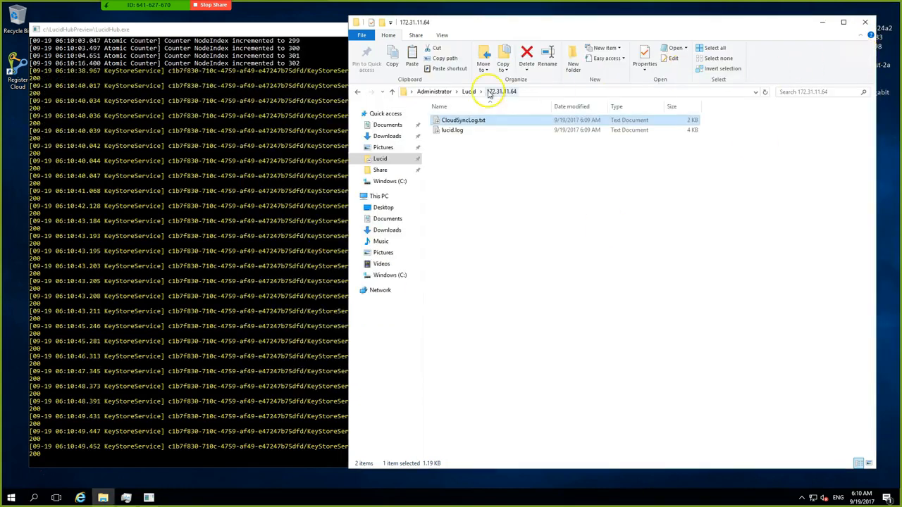
{"action": "left_click", "coordinate": [468, 92]}
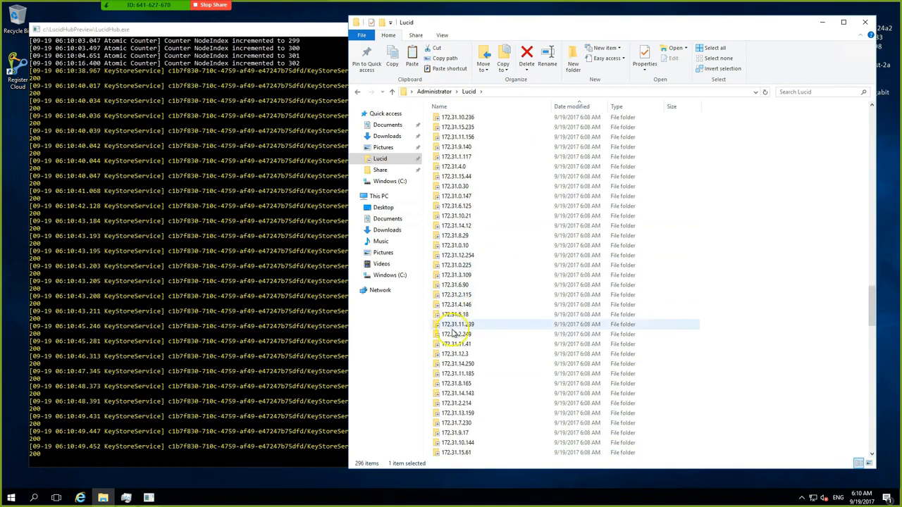
Step: Examine the transfer results in CloudSyncLog.txt of client 172.31.11.239 and return to the Lucid folder
{"action": "double_click", "coordinate": [456, 324]}
{"action": "double_click", "coordinate": [475, 123]}
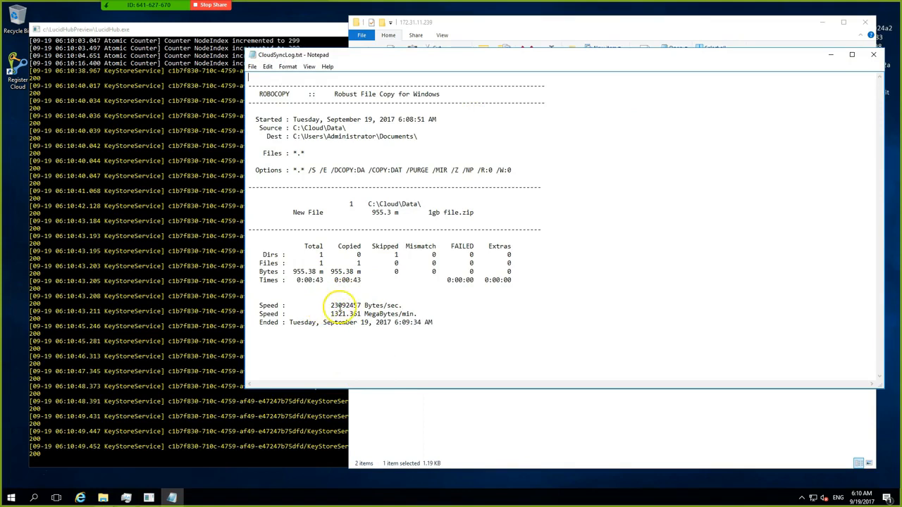
{"action": "left_click", "coordinate": [873, 56]}
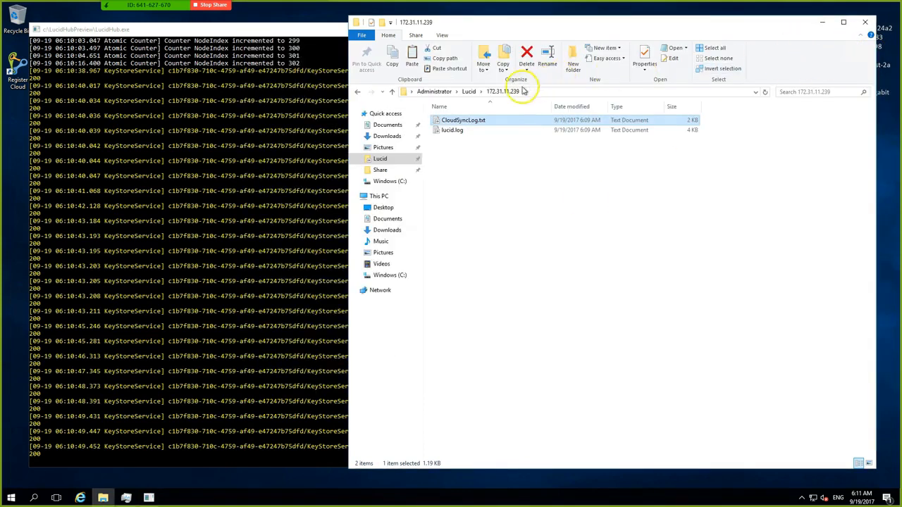
{"action": "left_click", "coordinate": [471, 91]}
Step: Check which log files exist in the two most recent client folders, 172.31.3.156 and 172.31.7.153
{"action": "scroll", "coordinate": [585, 275], "scroll_direction": "down", "scroll_amount": 20}
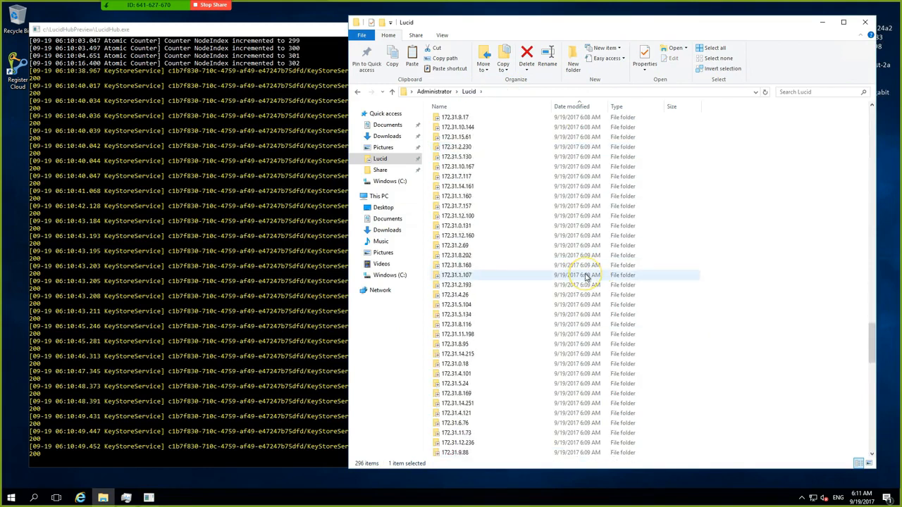
{"action": "scroll", "coordinate": [585, 279], "scroll_direction": "down", "scroll_amount": 5}
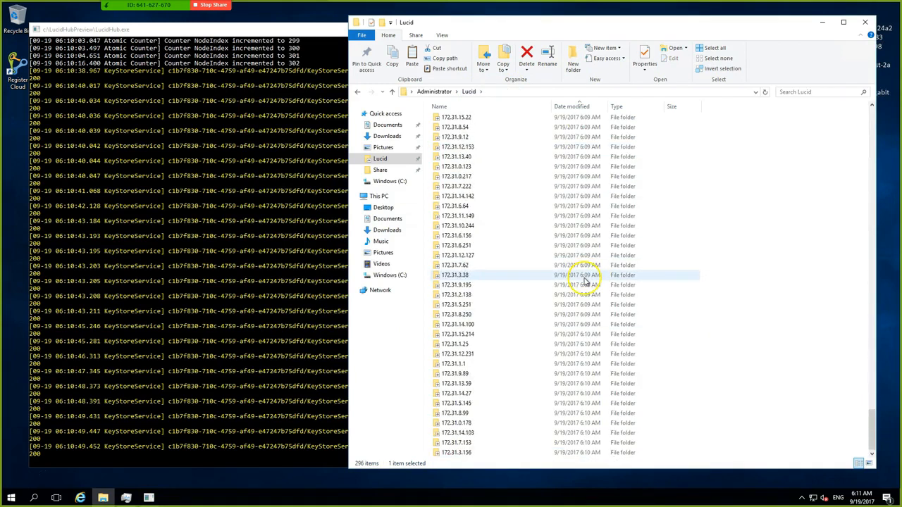
{"action": "double_click", "coordinate": [451, 452]}
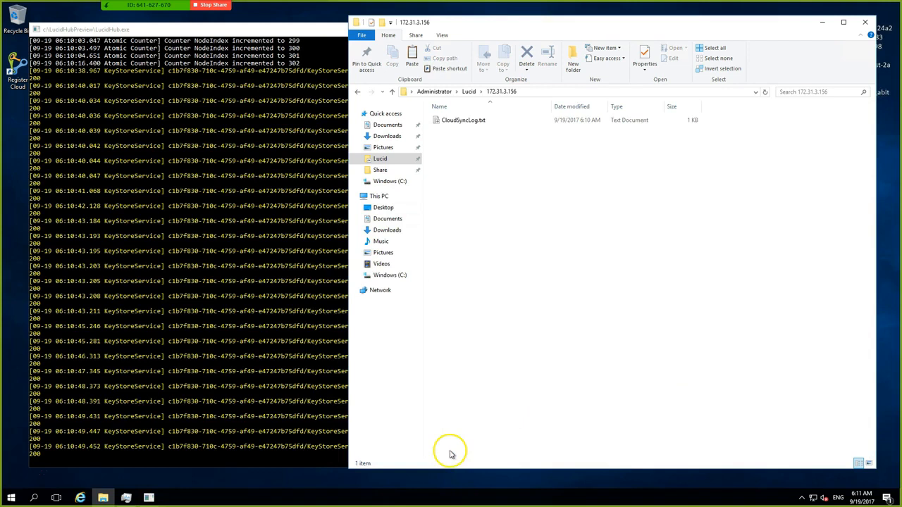
{"action": "left_click", "coordinate": [469, 92]}
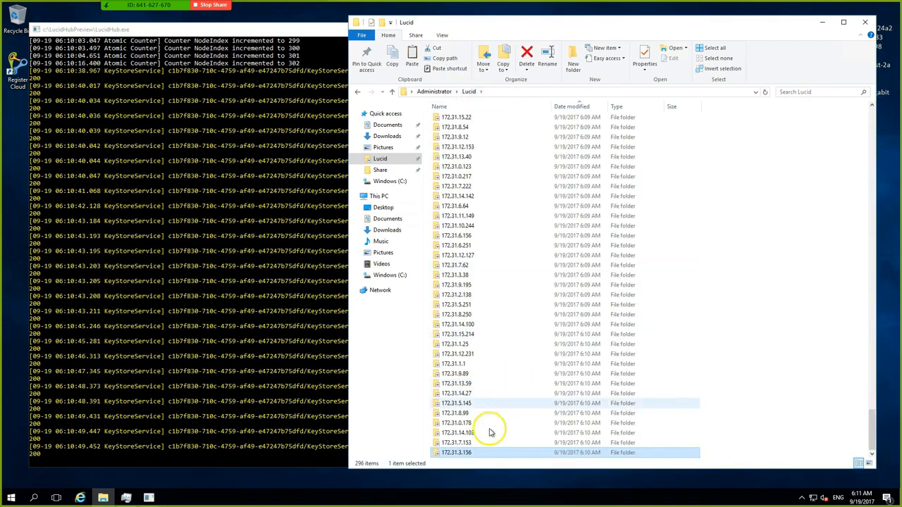
{"action": "double_click", "coordinate": [474, 443]}
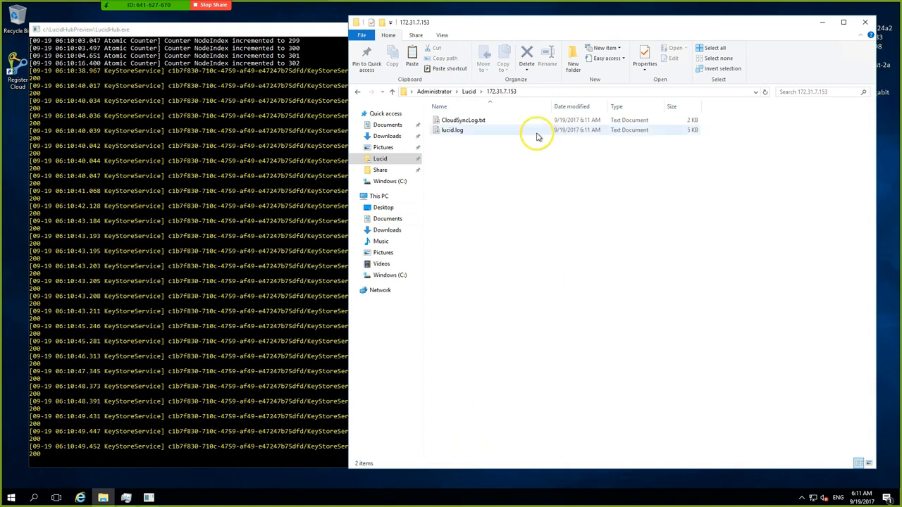
{"action": "left_click", "coordinate": [469, 92]}
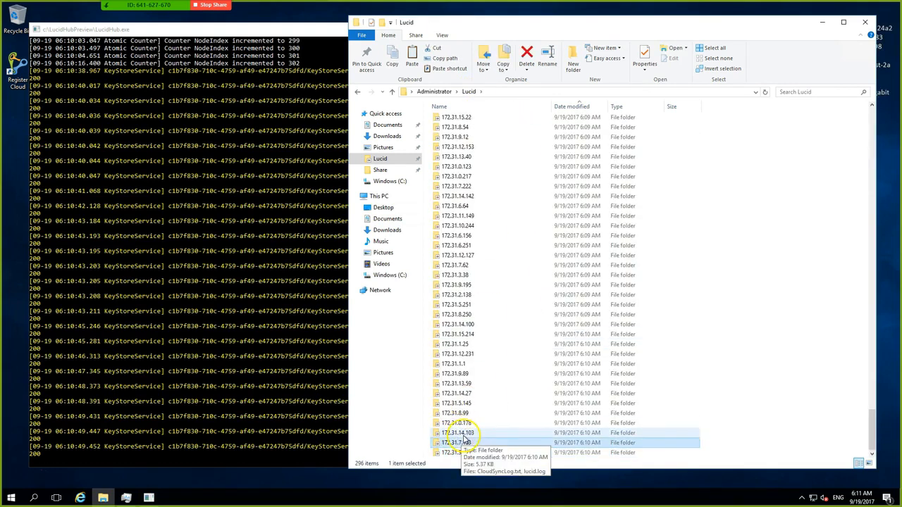
Step: Reopen the 172.31.3.156 client folder and review the copy results in its CloudSyncLog.txt
{"action": "double_click", "coordinate": [467, 453]}
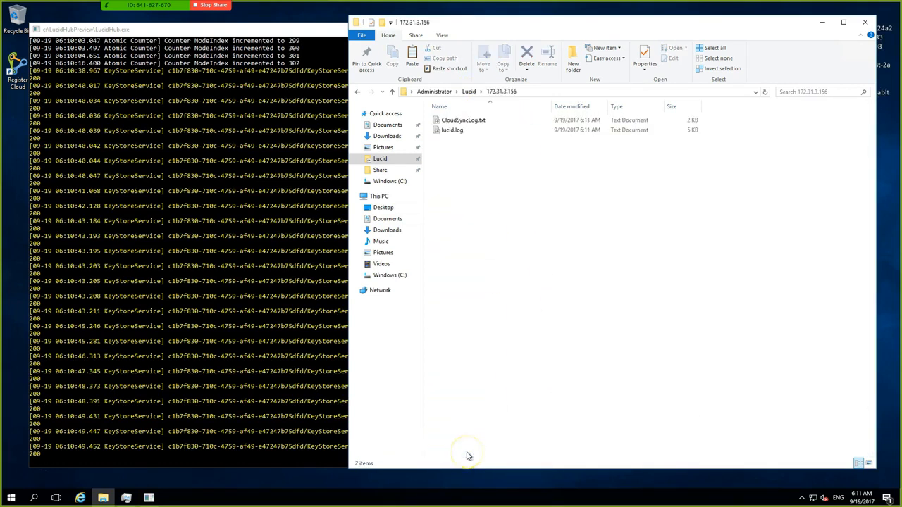
{"action": "double_click", "coordinate": [476, 122]}
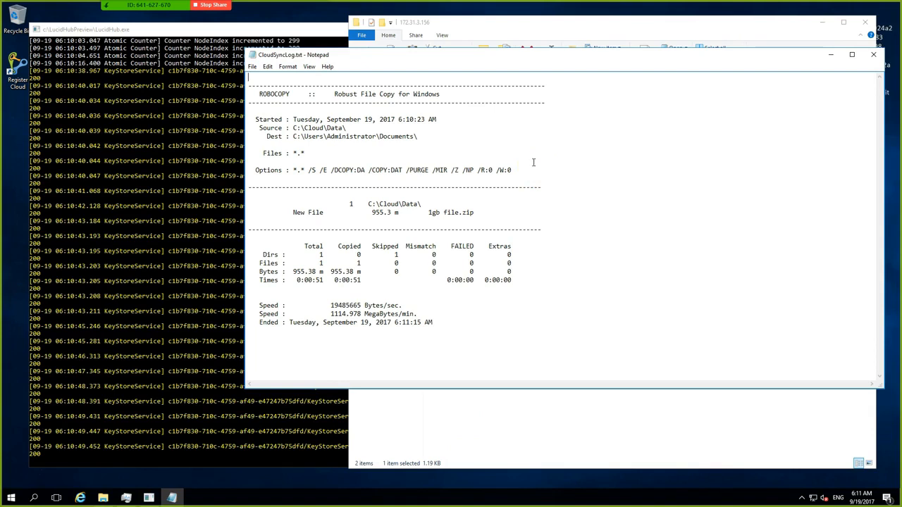
Step: Close the current log, review the copy results in CloudSyncLog.txt of client 172.31.6.156, and return to the Lucid folder
{"action": "left_click", "coordinate": [873, 54]}
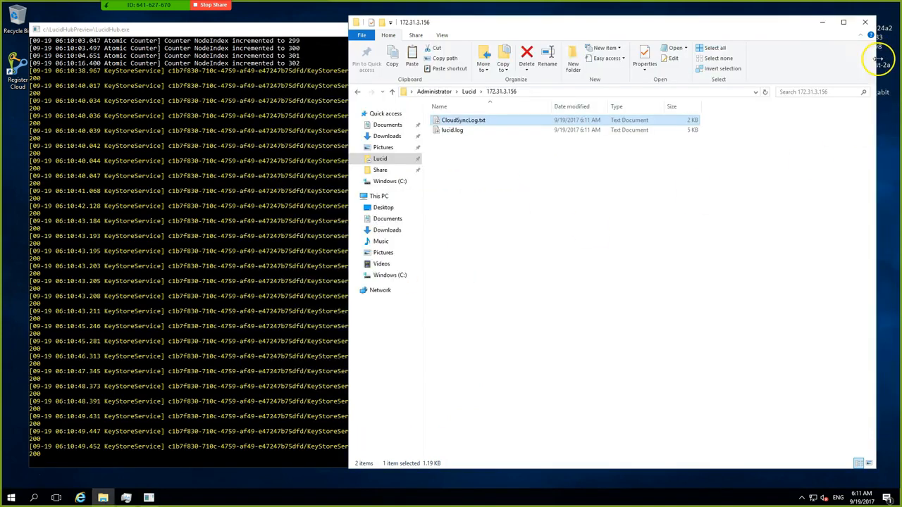
{"action": "left_click", "coordinate": [469, 92]}
{"action": "double_click", "coordinate": [453, 236]}
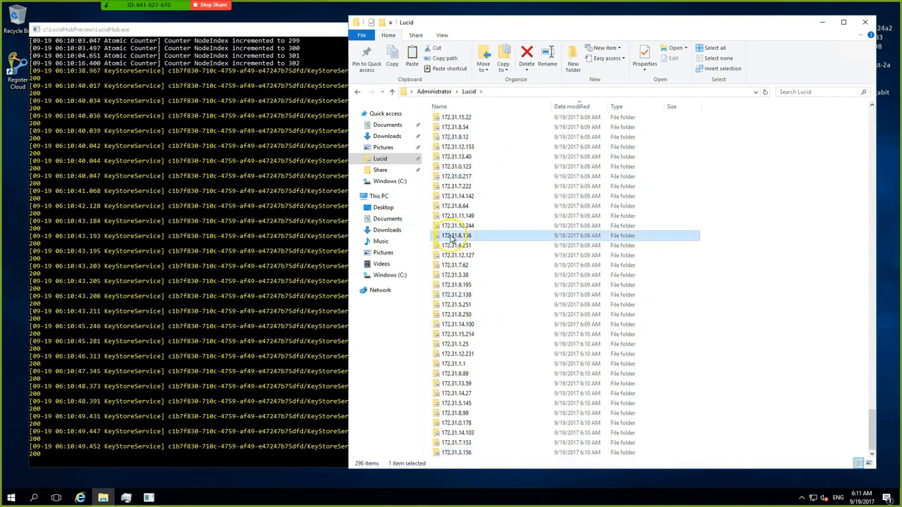
{"action": "double_click", "coordinate": [459, 121]}
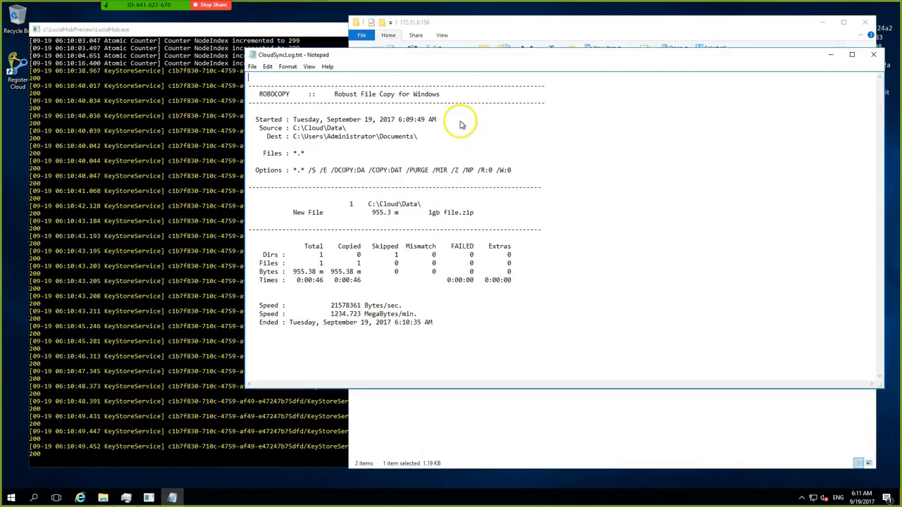
{"action": "left_click", "coordinate": [874, 55]}
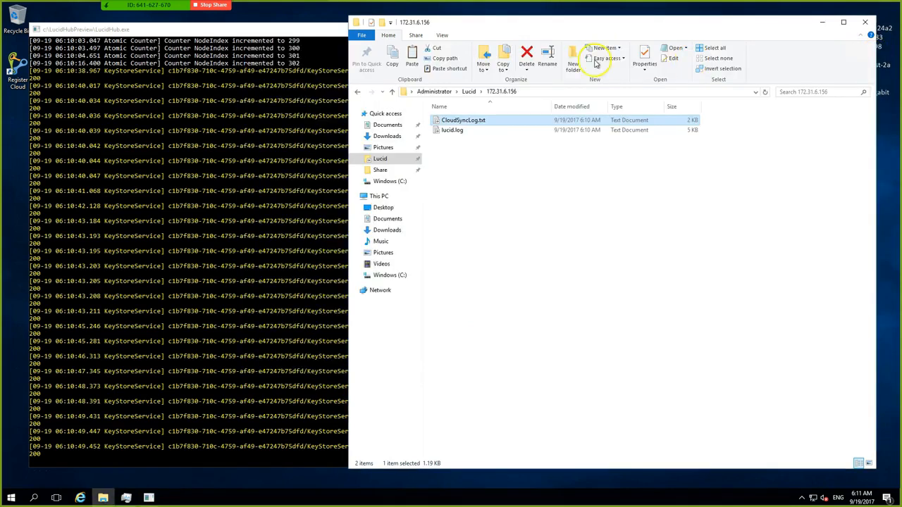
{"action": "left_click", "coordinate": [468, 91]}
Step: Review the copy results in CloudSyncLog.txt of client 172.31.12.68 and return to the Lucid folder
{"action": "double_click", "coordinate": [463, 256]}
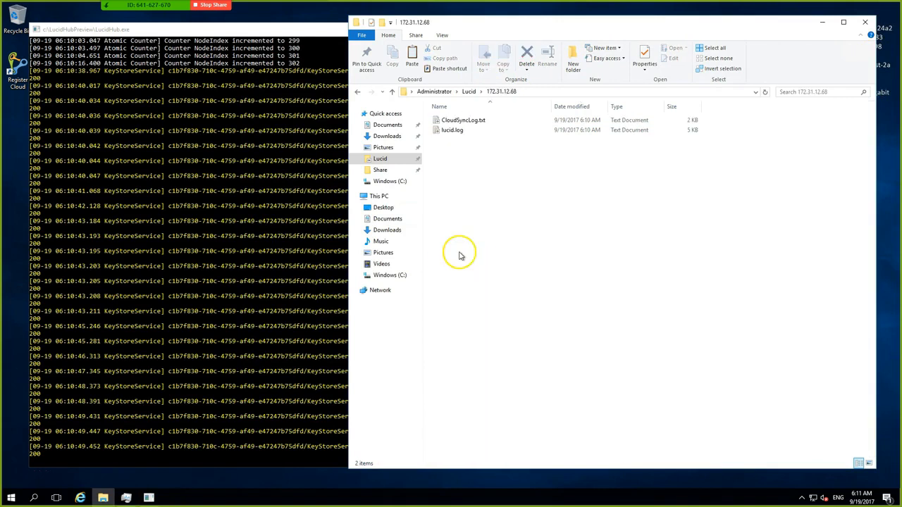
{"action": "double_click", "coordinate": [477, 124]}
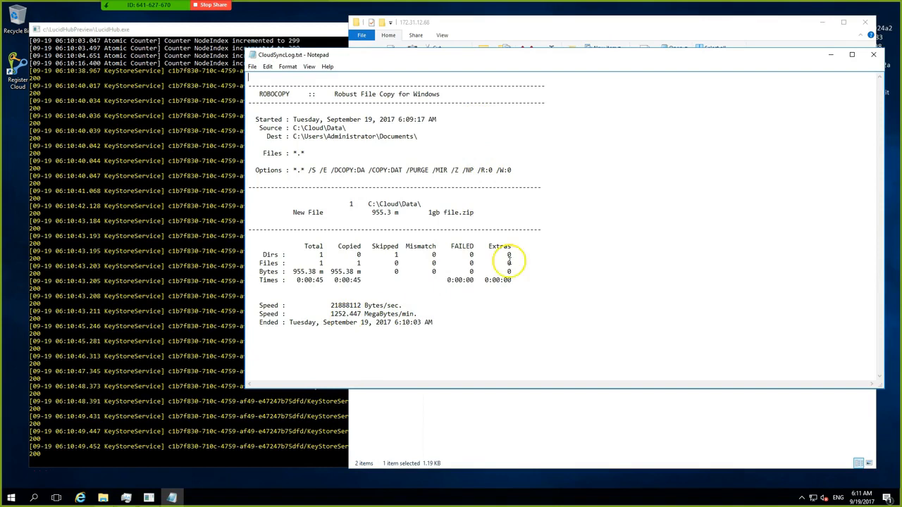
{"action": "left_click", "coordinate": [873, 54]}
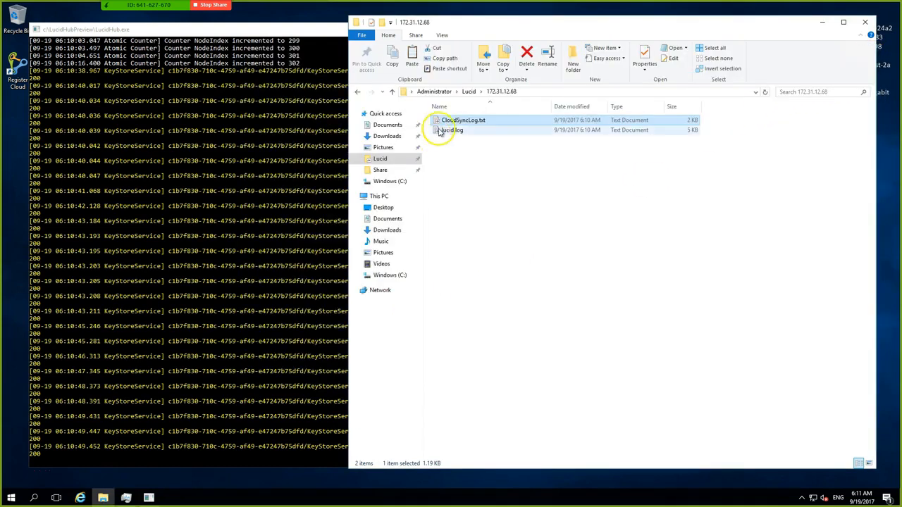
{"action": "left_click", "coordinate": [468, 91]}
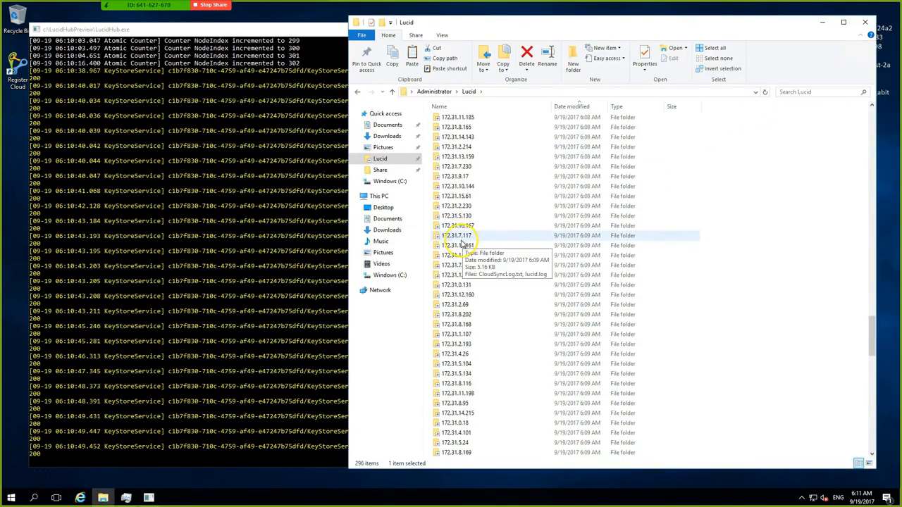
Step: Open the 172.31.7.117 client folder and review the copy results in its CloudSyncLog.txt
{"action": "double_click", "coordinate": [461, 238]}
{"action": "double_click", "coordinate": [479, 121]}
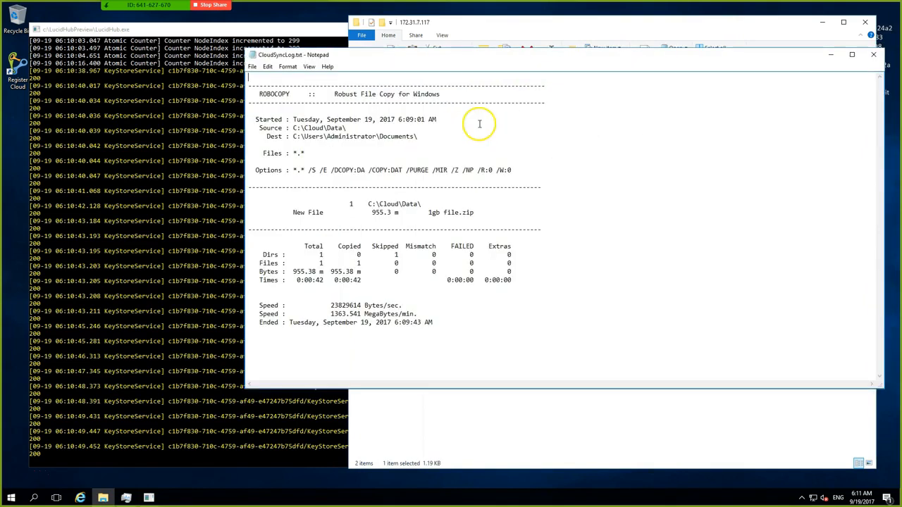
{"action": "left_click", "coordinate": [873, 55]}
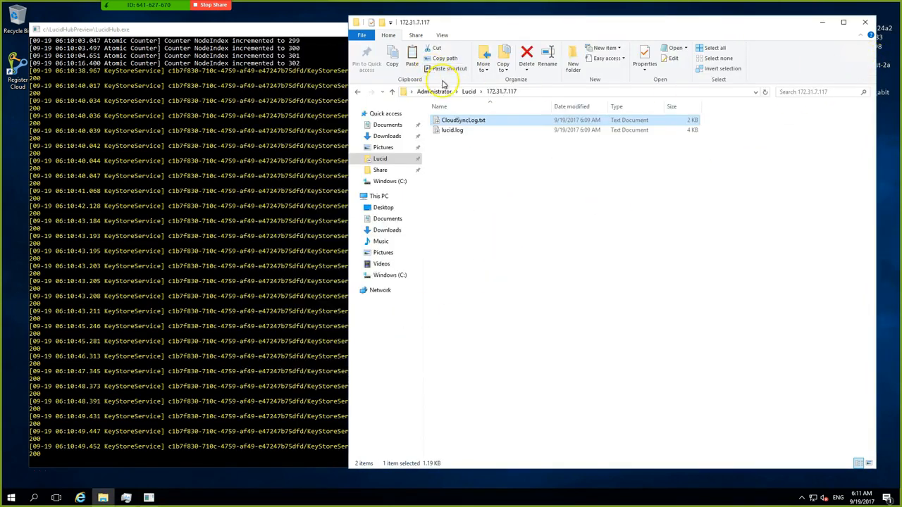
Step: Open the Share folder on the server, then minimize the remote session to return to the EC2 console in Chrome
{"action": "left_click", "coordinate": [384, 173]}
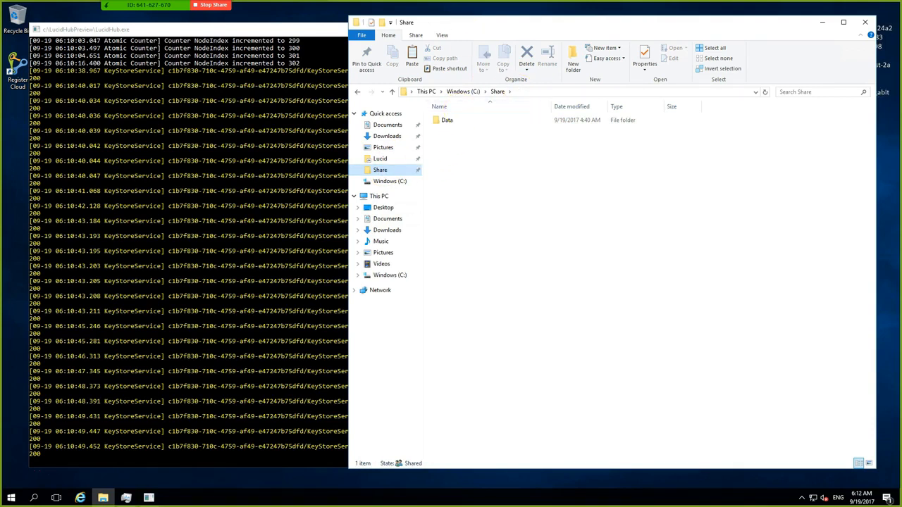
{"action": "mouse_move", "coordinate": [570, 17]}
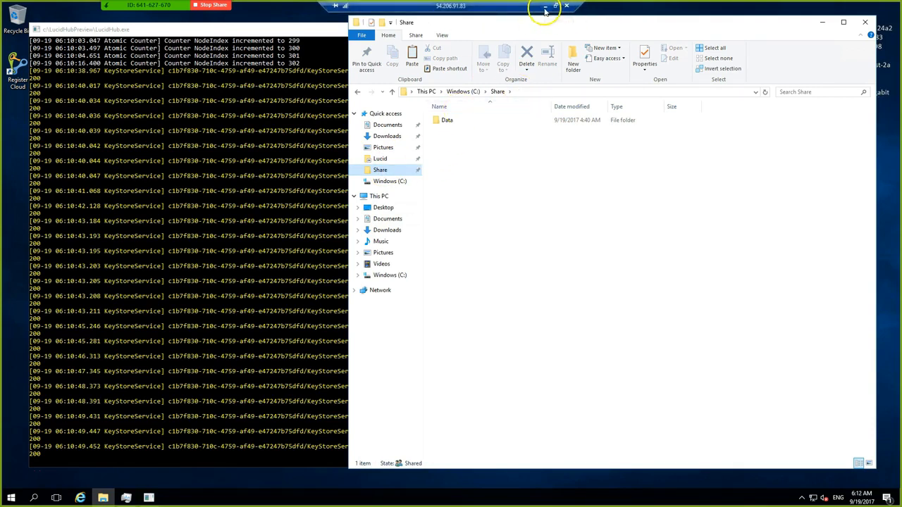
{"action": "left_click", "coordinate": [544, 9]}
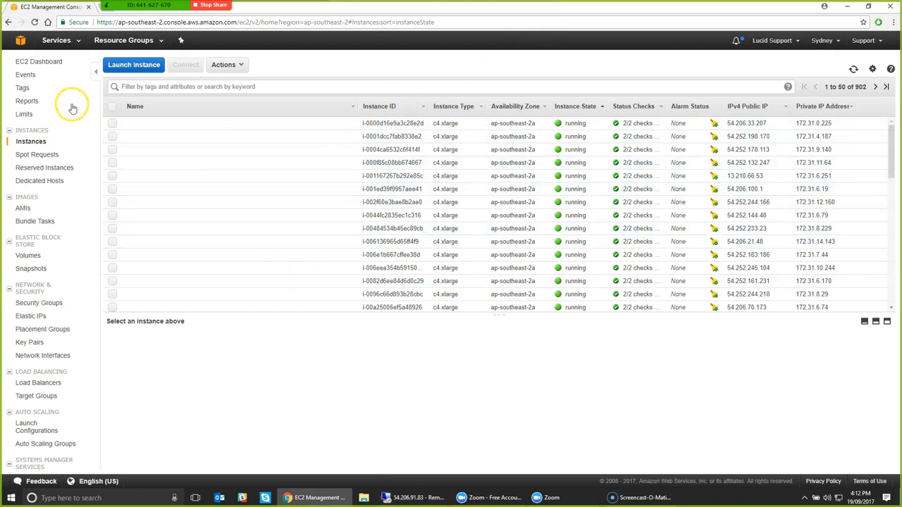
Step: Select all listed c4.xlarge client instances and terminate them, confirming the termination
{"action": "left_click", "coordinate": [112, 107]}
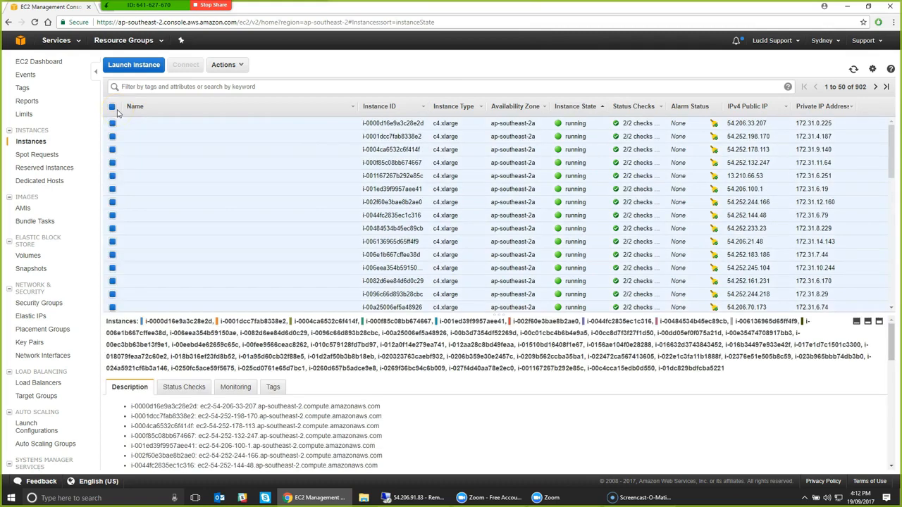
{"action": "left_click_drag", "start_coordinate": [892, 141], "coordinate": [892, 272]}
{"action": "mouse_move", "coordinate": [243, 117]}
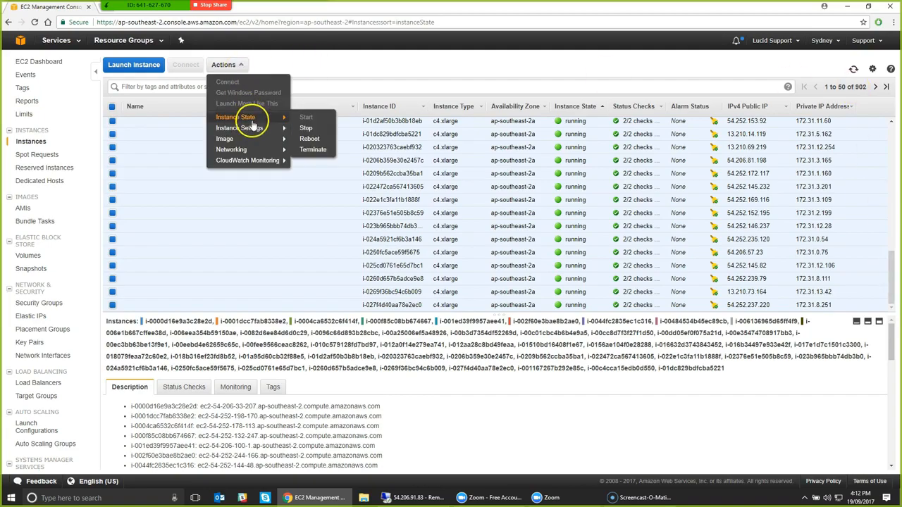
{"action": "left_click", "coordinate": [314, 151]}
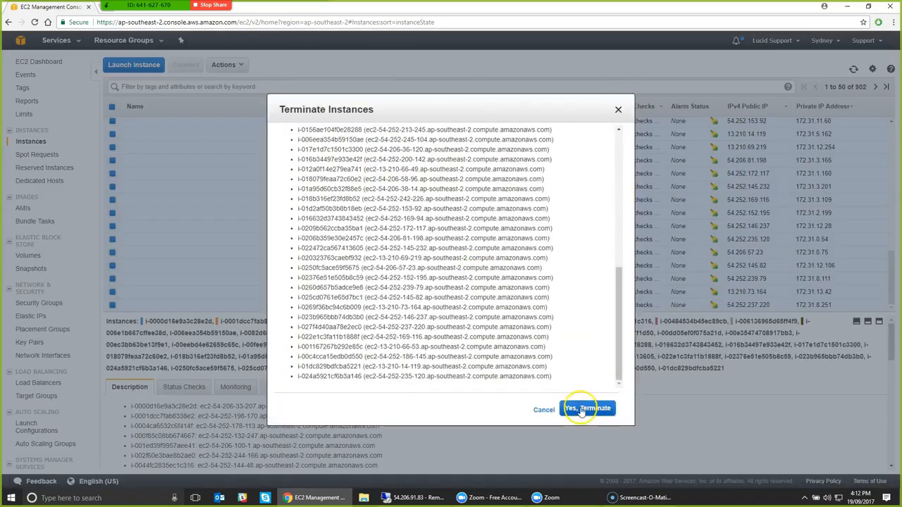
{"action": "left_click", "coordinate": [582, 354]}
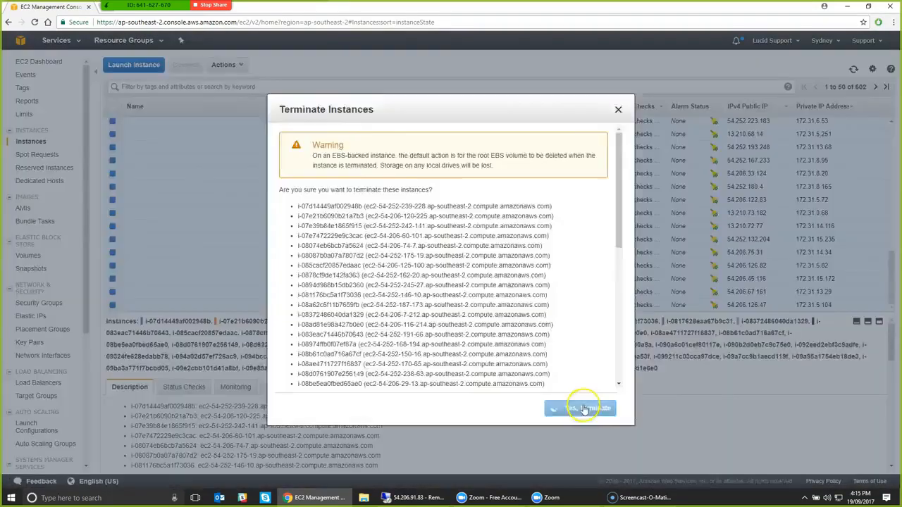
{"action": "left_click", "coordinate": [582, 464]}
Step: Refresh the instance list and check which security group the Lucidhub_Fileserver instance uses
{"action": "left_click", "coordinate": [854, 69]}
{"action": "left_click", "coordinate": [155, 123]}
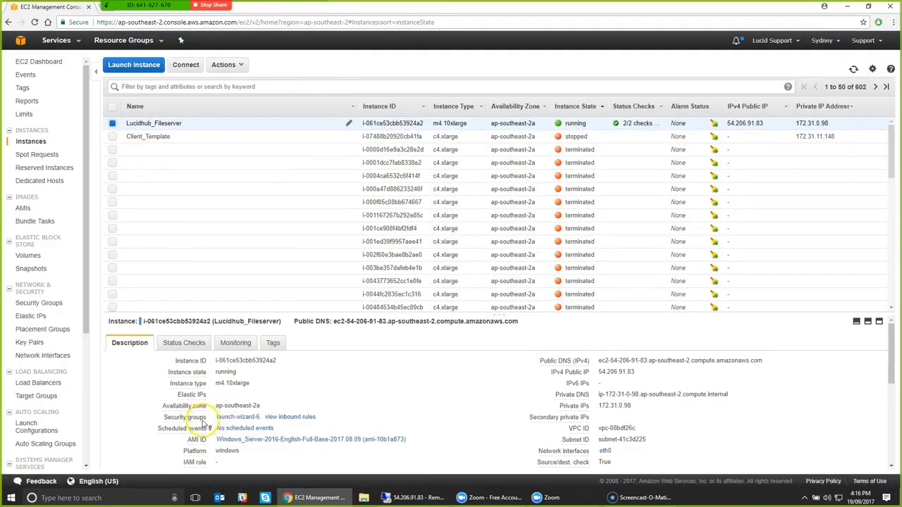
{"action": "left_click", "coordinate": [251, 421]}
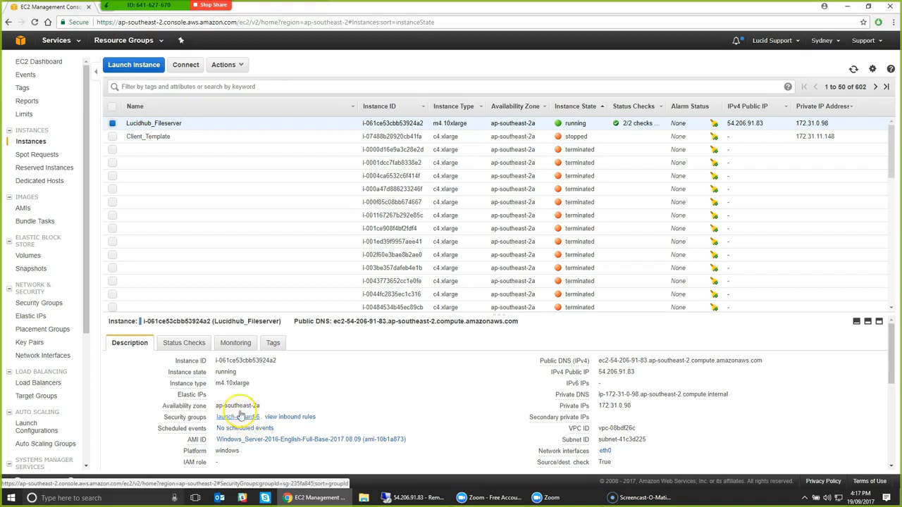
Step: Start launching from the FileserverClient_withReports AMI with the c4.xlarge instance type and continue to the instance details
{"action": "left_click", "coordinate": [23, 210]}
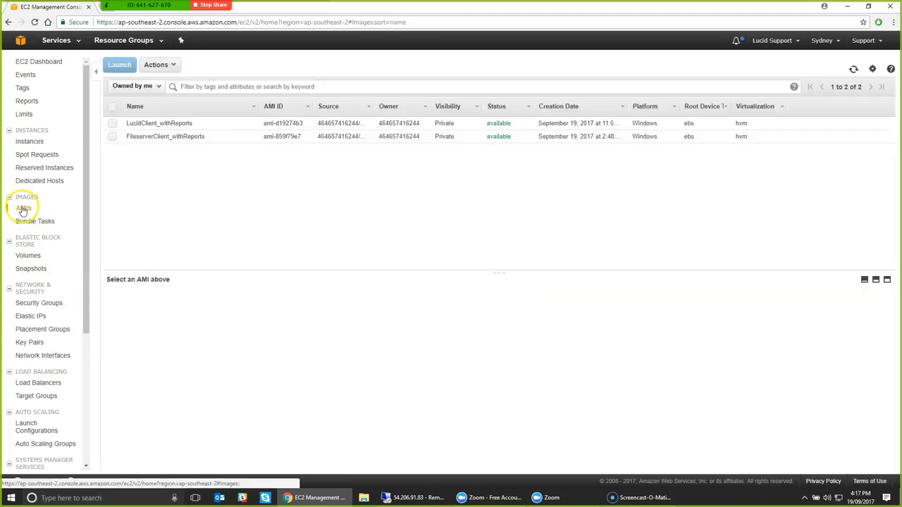
{"action": "left_click", "coordinate": [111, 137]}
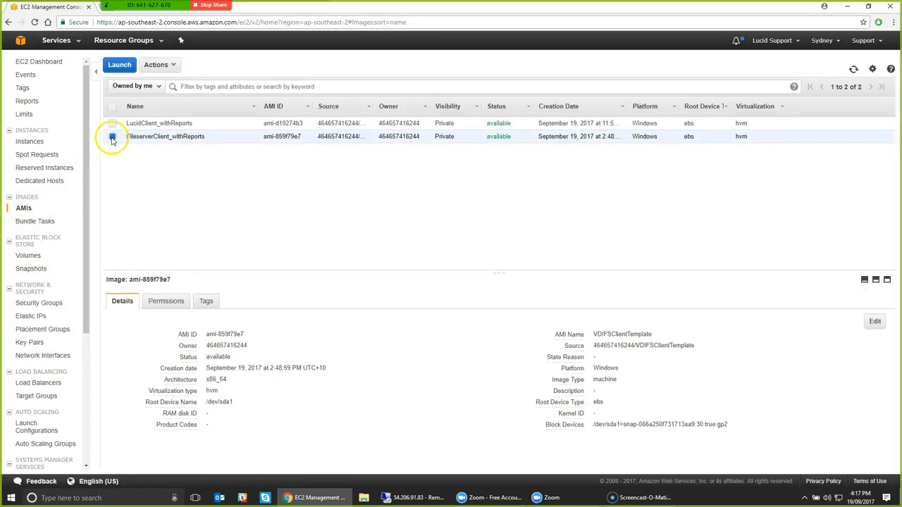
{"action": "left_click", "coordinate": [122, 66]}
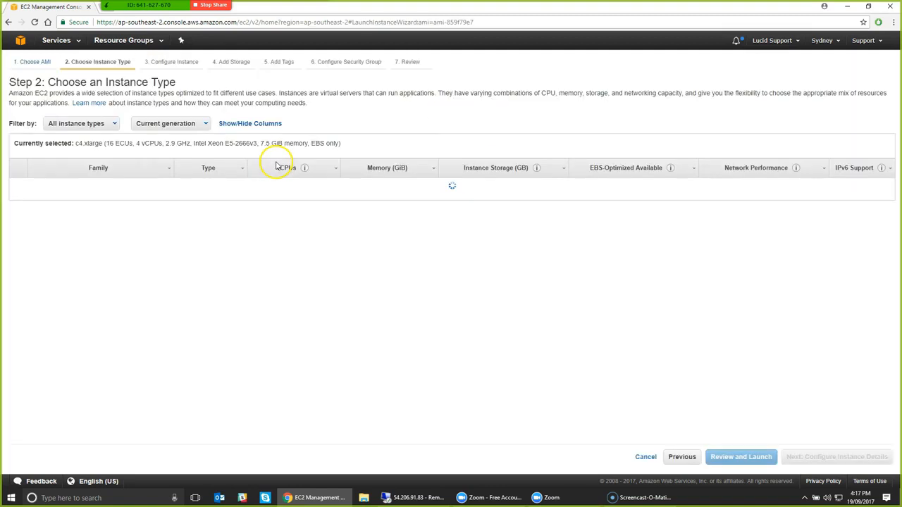
{"action": "scroll", "coordinate": [291, 220], "scroll_direction": "down", "scroll_amount": 1}
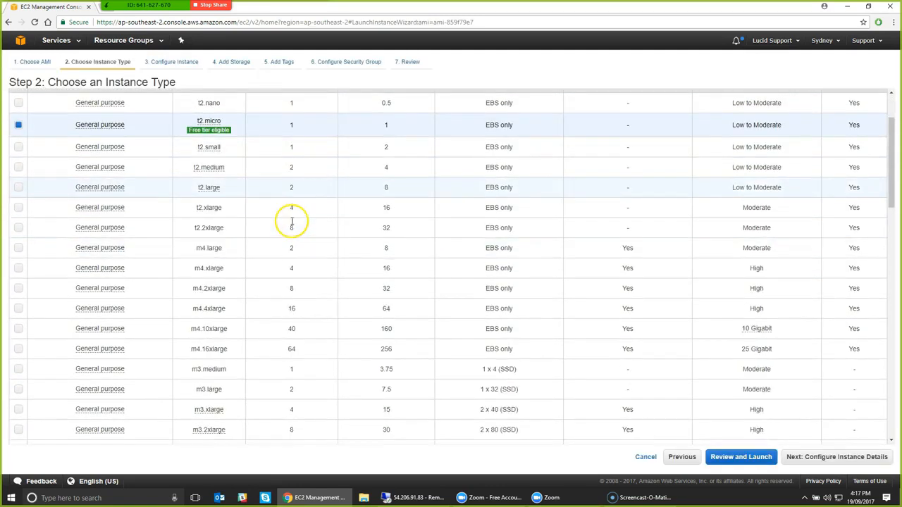
{"action": "scroll", "coordinate": [292, 221], "scroll_direction": "down", "scroll_amount": 3}
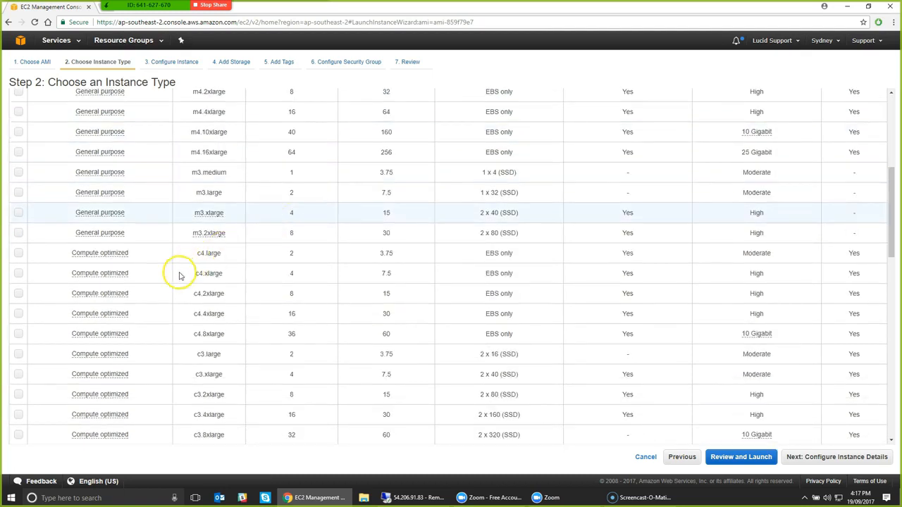
{"action": "left_click", "coordinate": [18, 273]}
{"action": "left_click", "coordinate": [835, 457]}
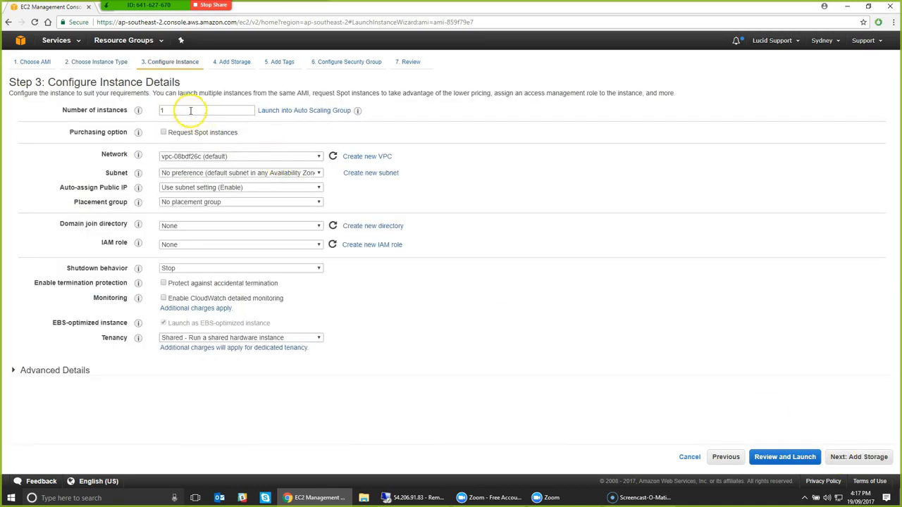
Step: Set the number of instances to 300 and continue to the security group settings, keeping the default storage and no tags
{"action": "double_click", "coordinate": [162, 111]}
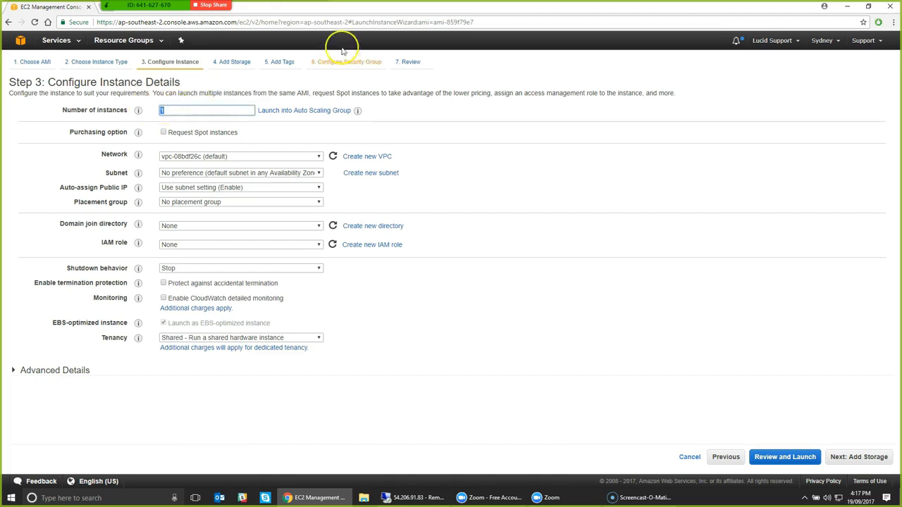
{"action": "type", "text": "300"}
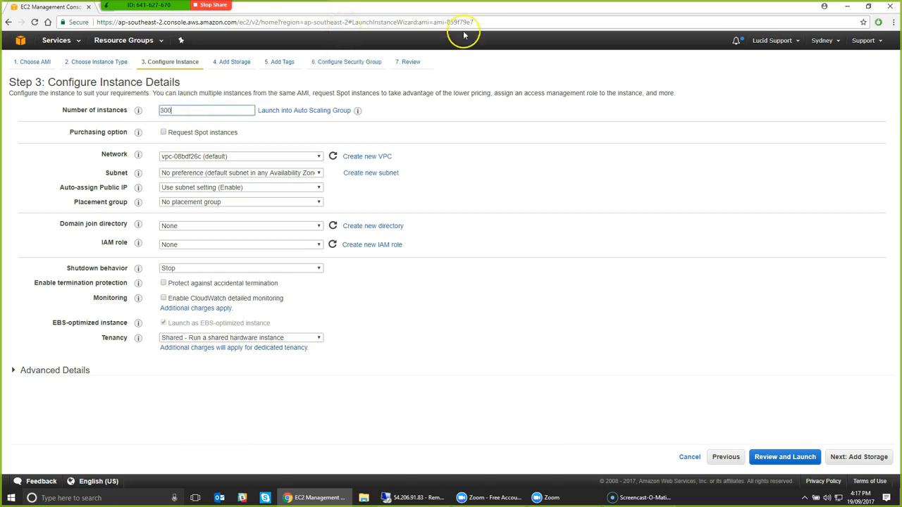
{"action": "left_click", "coordinate": [886, 460]}
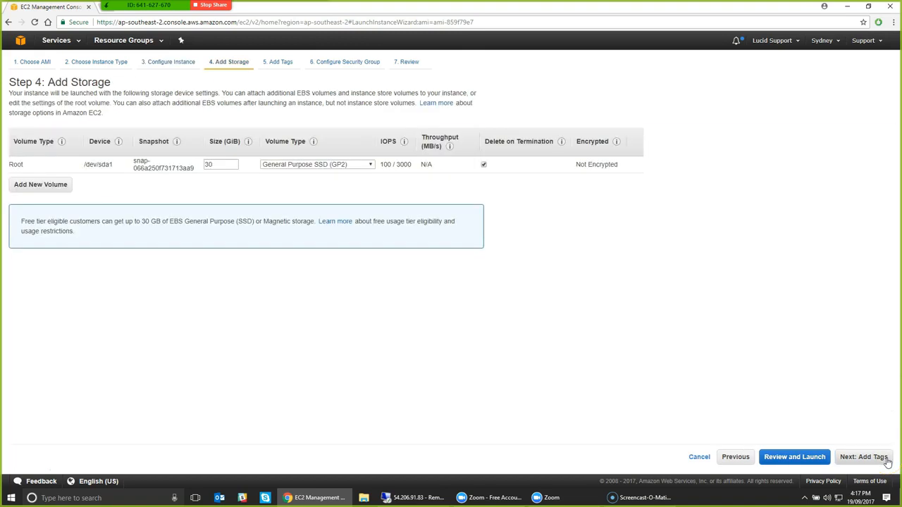
{"action": "left_click", "coordinate": [886, 460]}
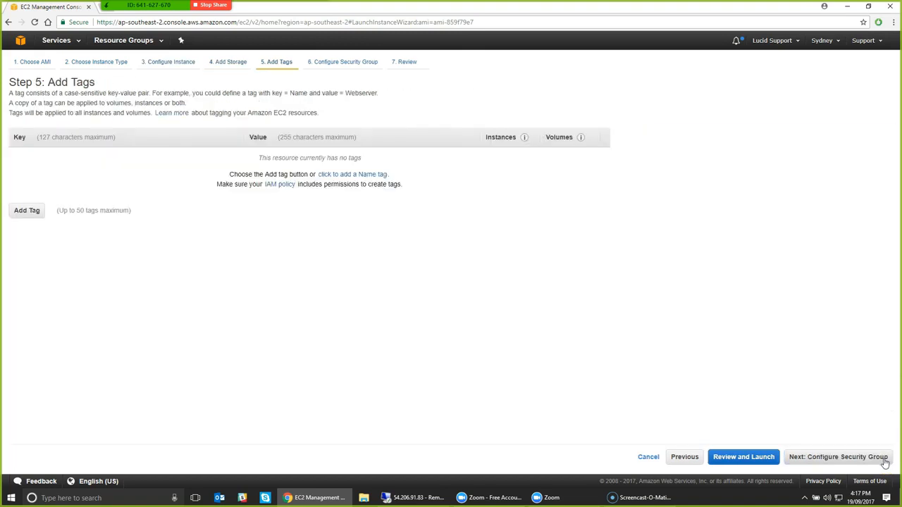
{"action": "left_click", "coordinate": [885, 462]}
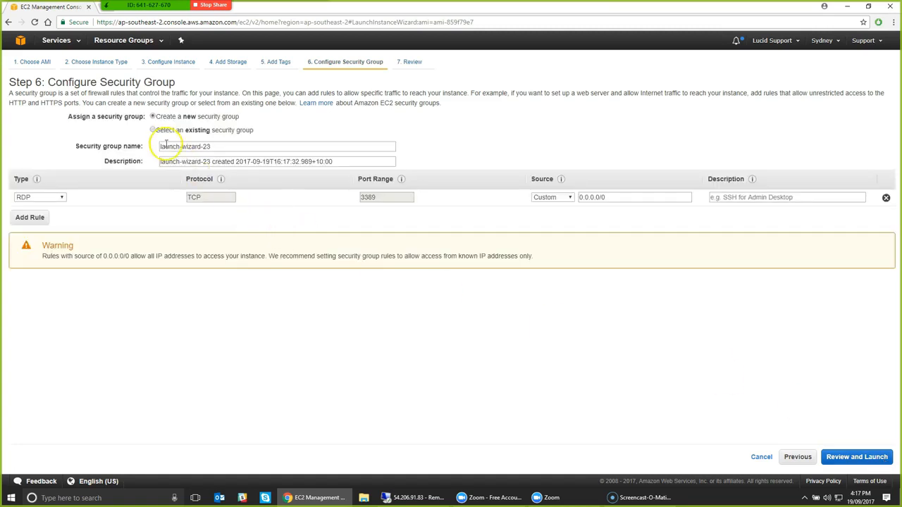
Step: Assign the existing security group launch-wizard-6 and check its inbound rule for all traffic
{"action": "left_click", "coordinate": [153, 131]}
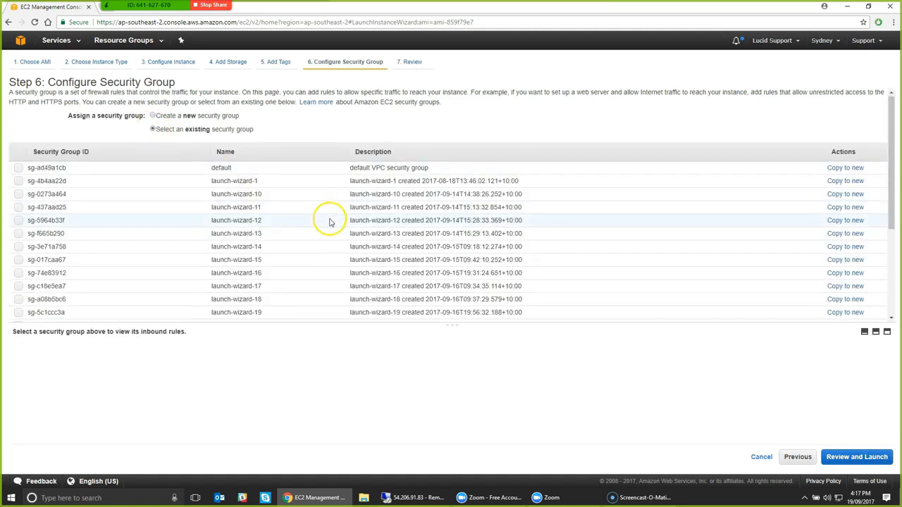
{"action": "scroll", "coordinate": [326, 221], "scroll_direction": "down", "scroll_amount": 1}
{"action": "scroll", "coordinate": [329, 223], "scroll_direction": "down", "scroll_amount": 3}
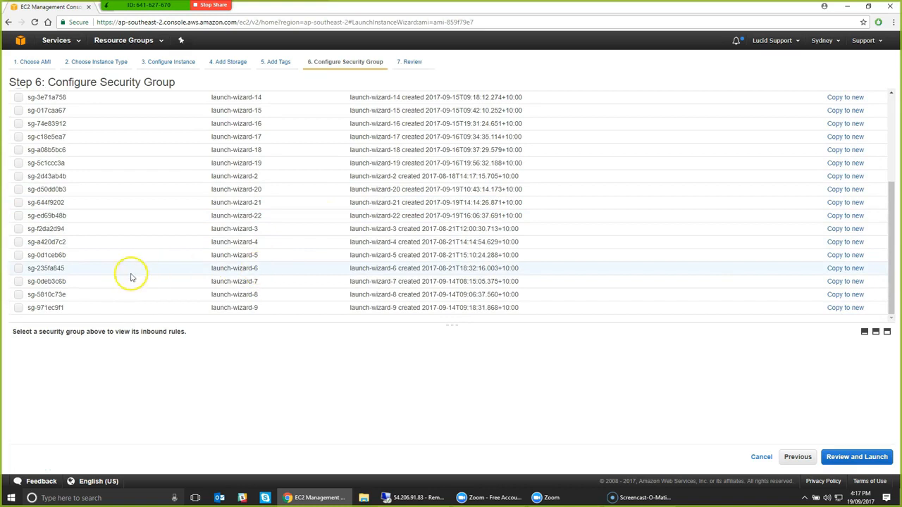
{"action": "left_click", "coordinate": [52, 268]}
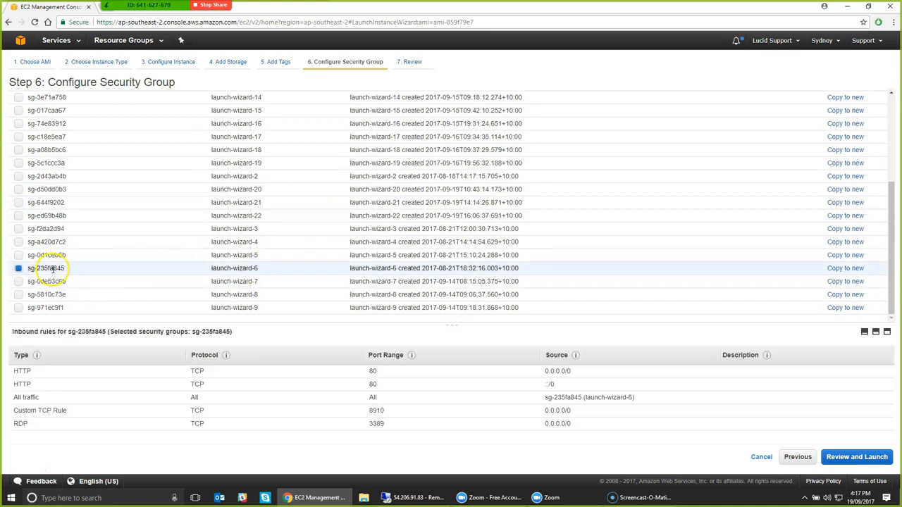
{"action": "left_click_drag", "start_coordinate": [13, 398], "coordinate": [652, 404]}
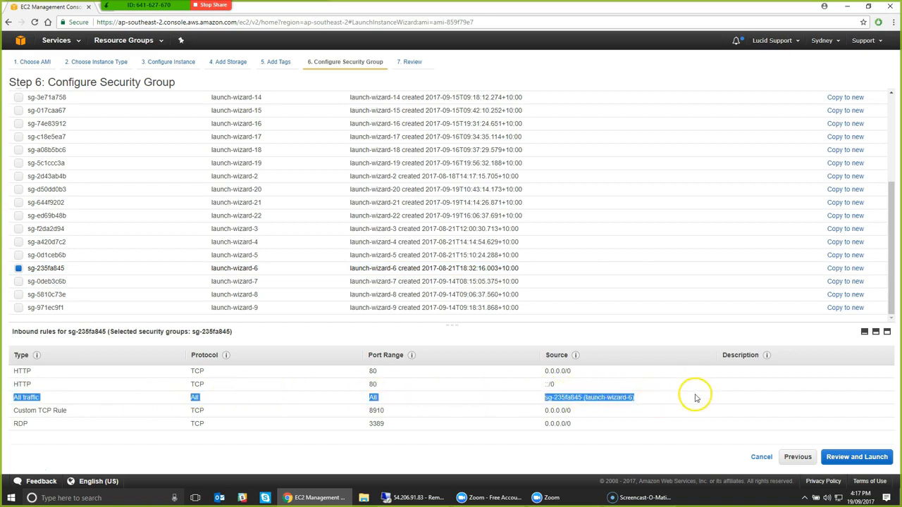
Step: Launch the configured instances without a key pair, acknowledging the built-in password notice, and go to the instance list
{"action": "left_click", "coordinate": [871, 459]}
{"action": "left_click", "coordinate": [871, 459]}
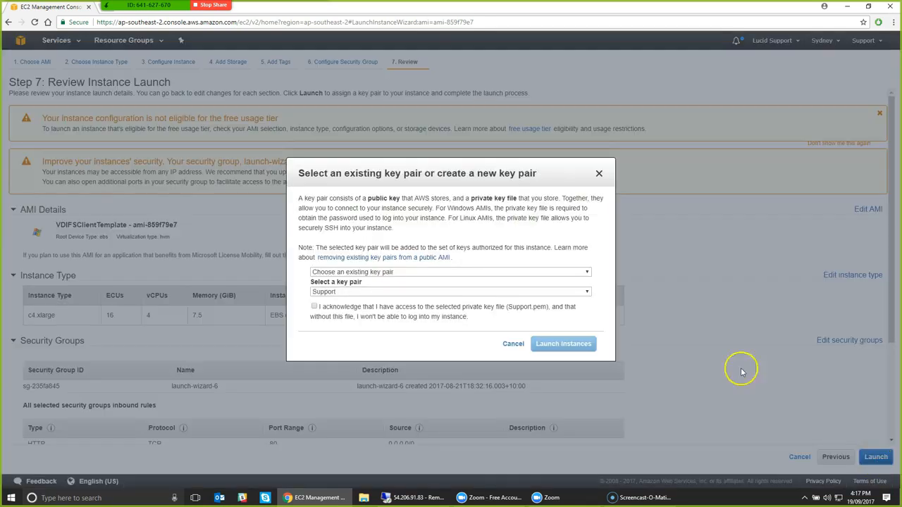
{"action": "left_click", "coordinate": [423, 272]}
{"action": "left_click", "coordinate": [352, 298]}
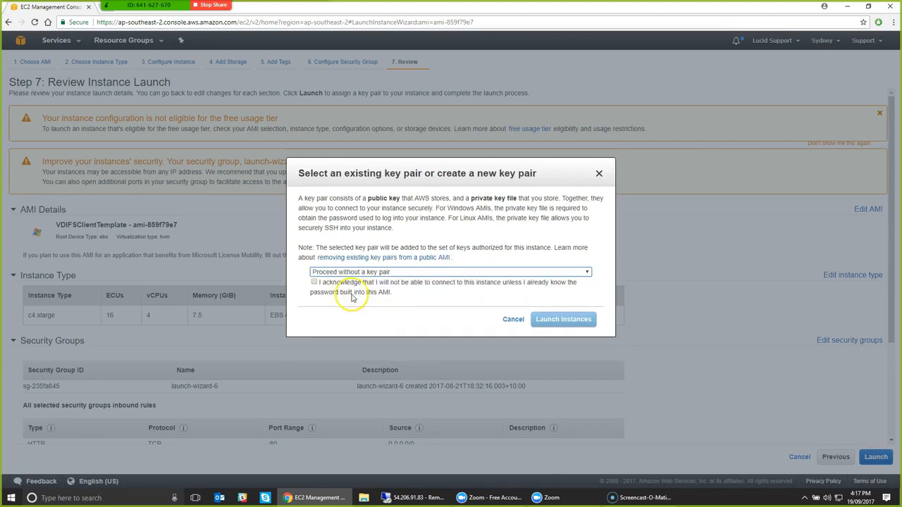
{"action": "left_click", "coordinate": [351, 285]}
{"action": "left_click", "coordinate": [562, 321]}
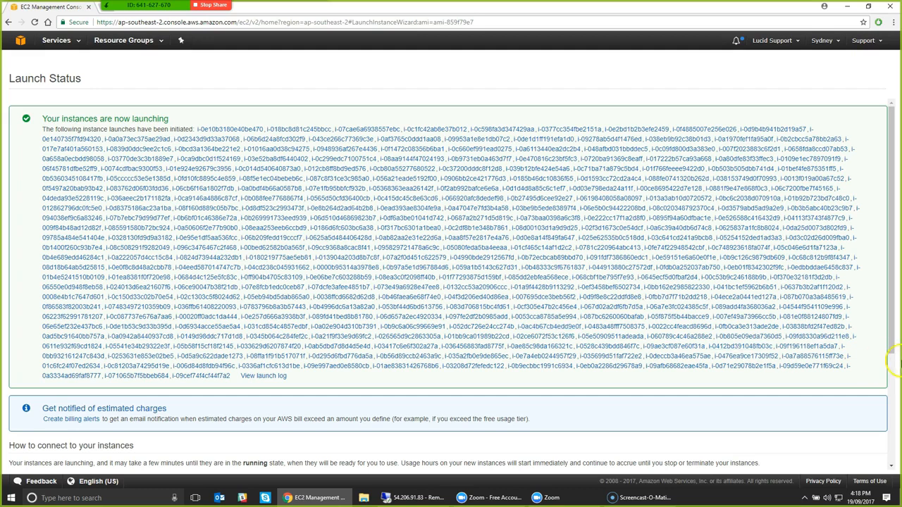
{"action": "left_click_drag", "start_coordinate": [892, 343], "coordinate": [892, 466]}
{"action": "left_click", "coordinate": [871, 467]}
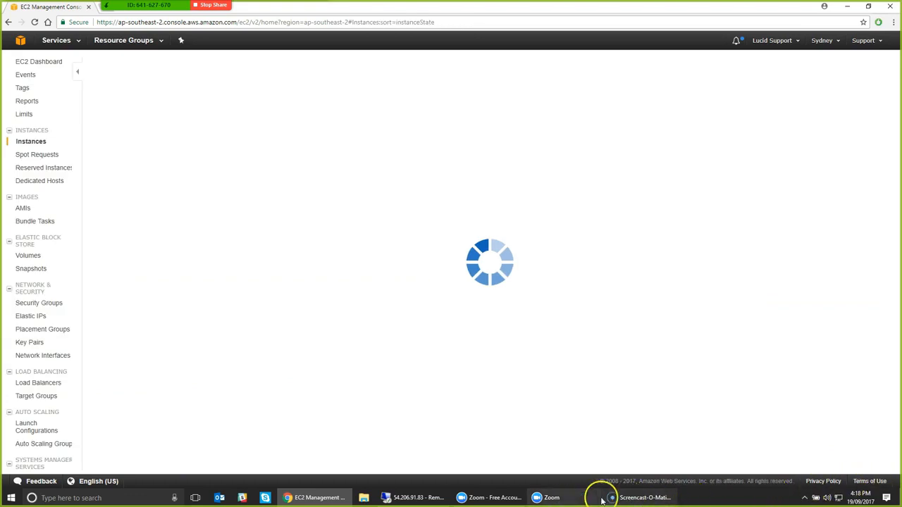
Step: Switch to the 54.206.91.83 remote desktop and monitor Ethernet throughput in Task Manager alongside the Share folder
{"action": "left_click", "coordinate": [409, 499]}
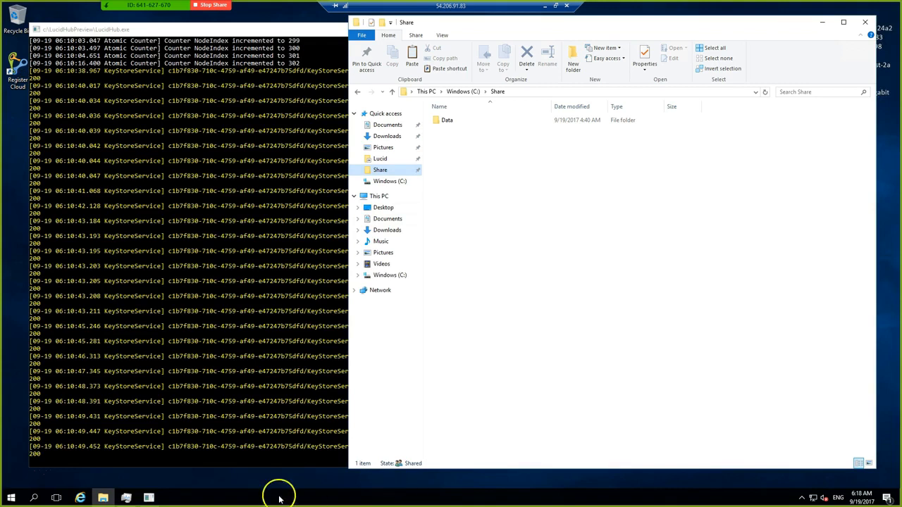
{"action": "left_click", "coordinate": [128, 496]}
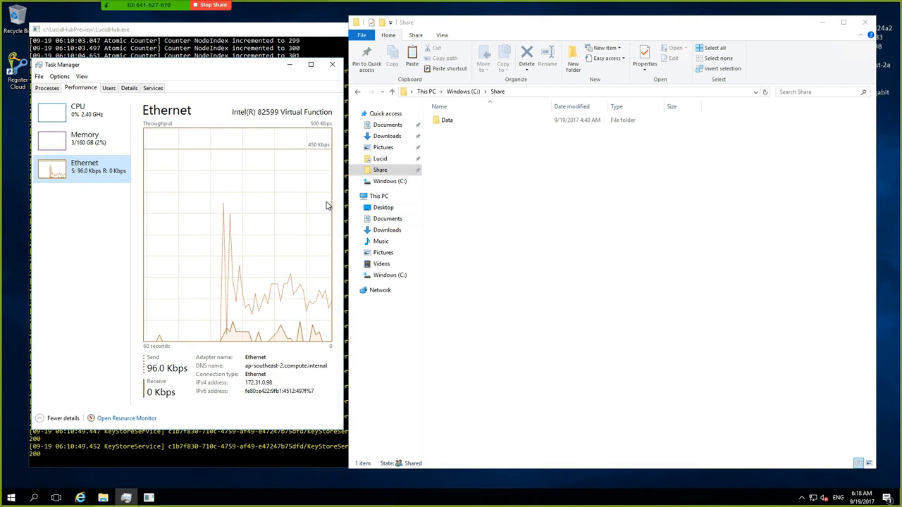
{"action": "left_click", "coordinate": [409, 377]}
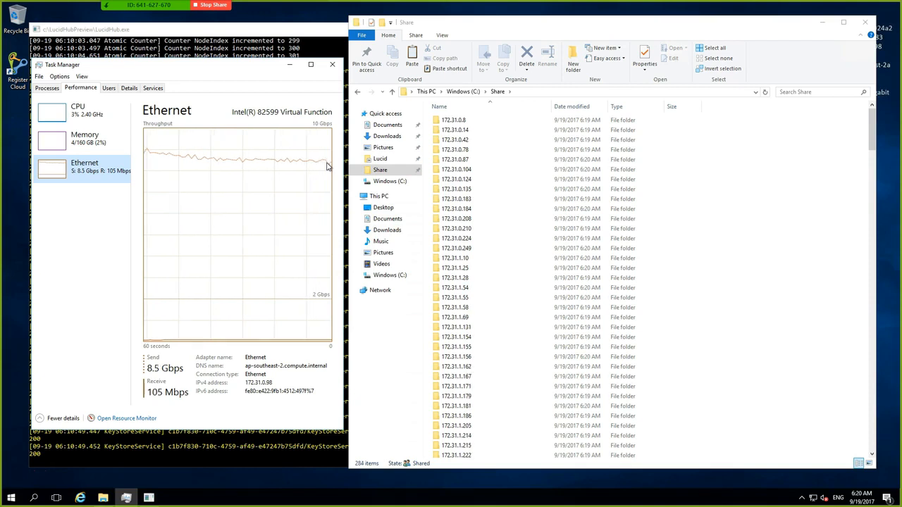
Step: Sort the Share folder by date modified and check the copy time in the 172.31.1.162 client's CloudSyncLog.txt
{"action": "left_click", "coordinate": [396, 173]}
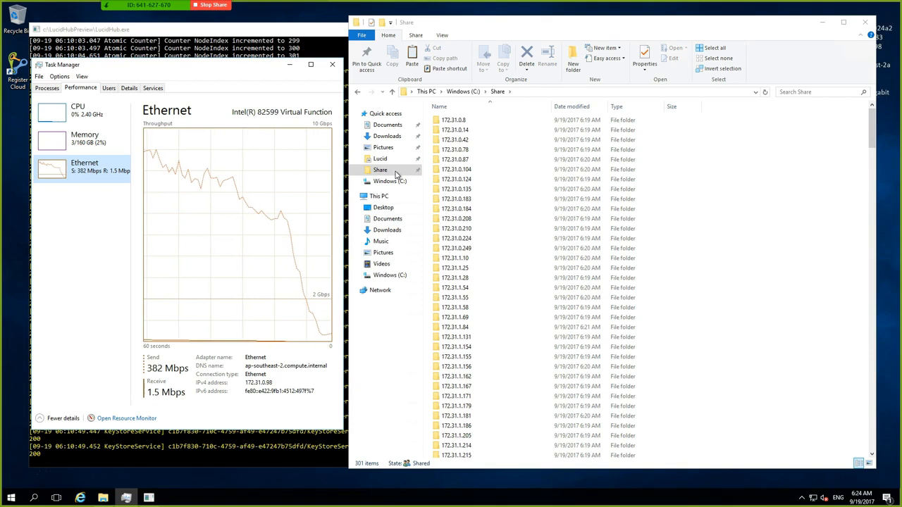
{"action": "left_click", "coordinate": [590, 108]}
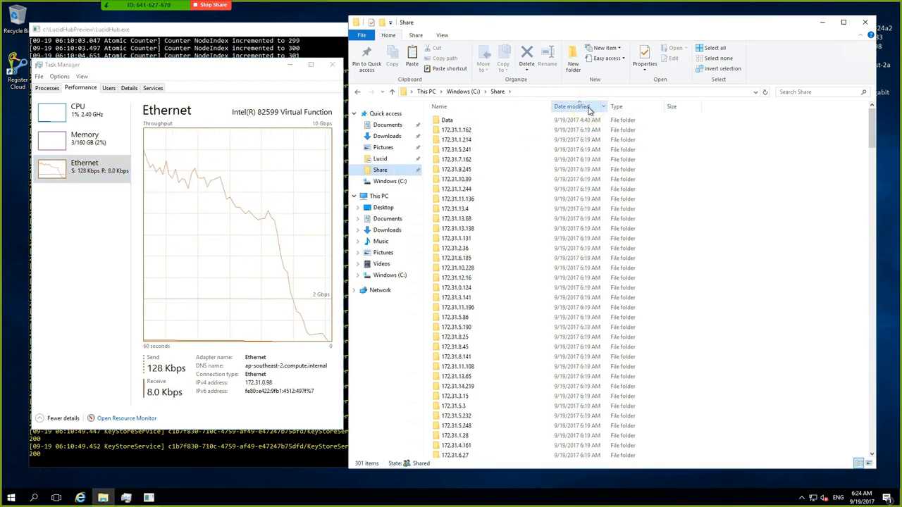
{"action": "left_click", "coordinate": [532, 131]}
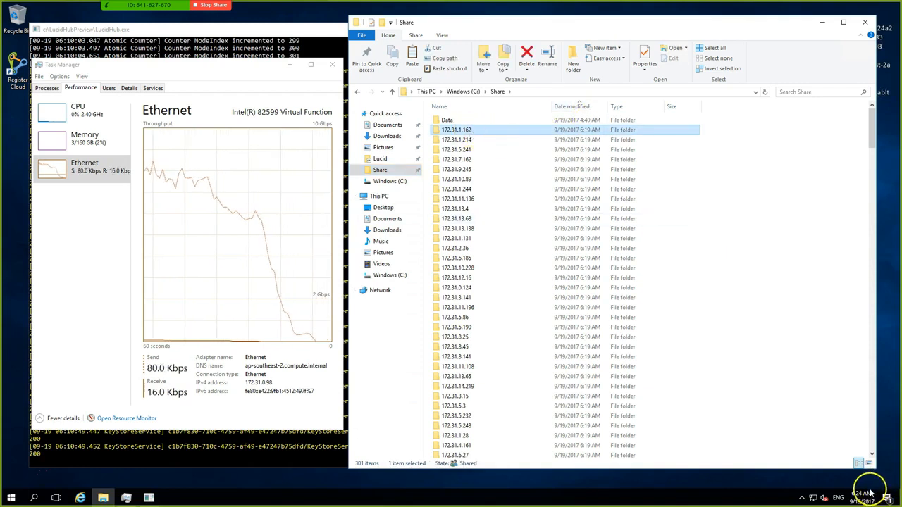
{"action": "double_click", "coordinate": [474, 132]}
{"action": "left_click", "coordinate": [474, 125]}
{"action": "double_click", "coordinate": [474, 125]}
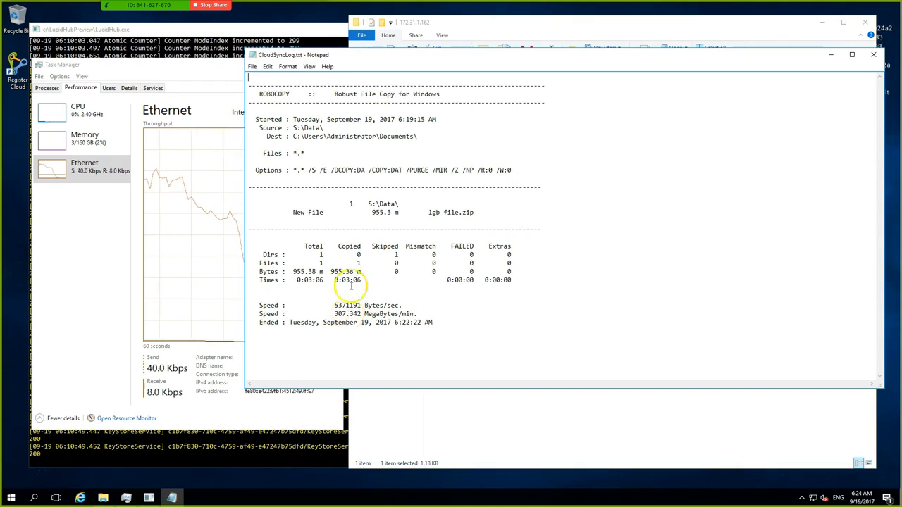
{"action": "left_click", "coordinate": [873, 55]}
{"action": "left_click", "coordinate": [502, 93]}
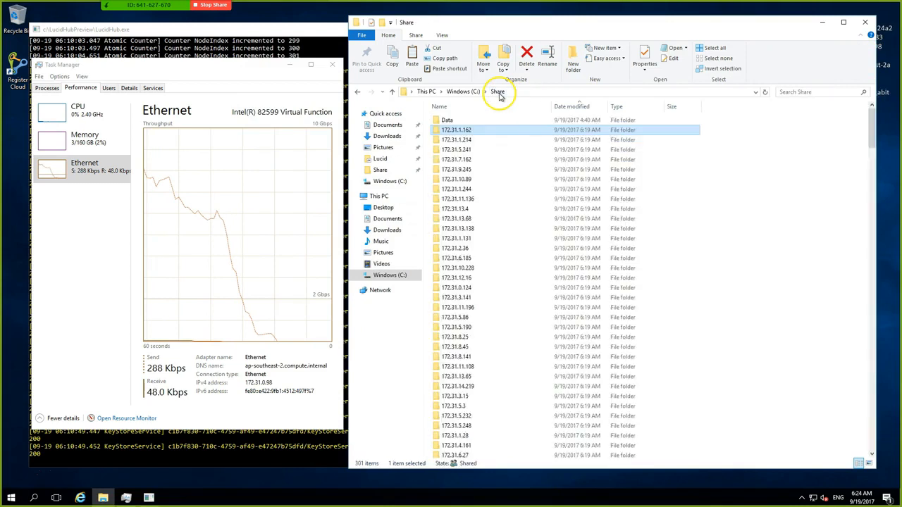
Step: Check the copy time and speed in the 172.31.11.136 client's CloudSyncLog.txt and return to the Share folder
{"action": "double_click", "coordinate": [465, 200]}
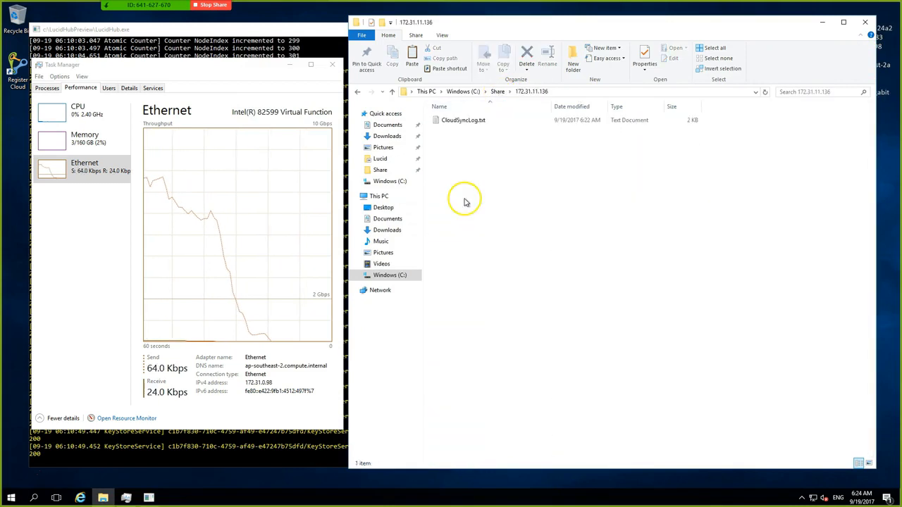
{"action": "double_click", "coordinate": [465, 120]}
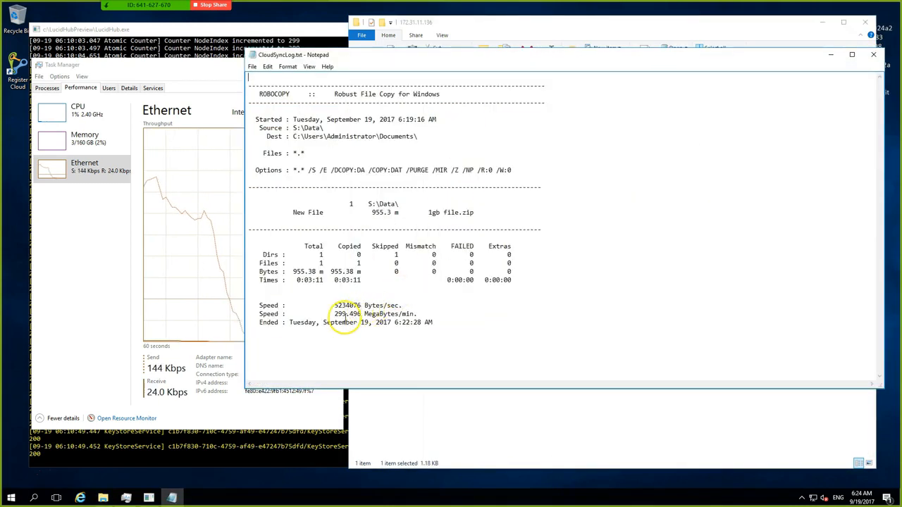
{"action": "left_click", "coordinate": [878, 56]}
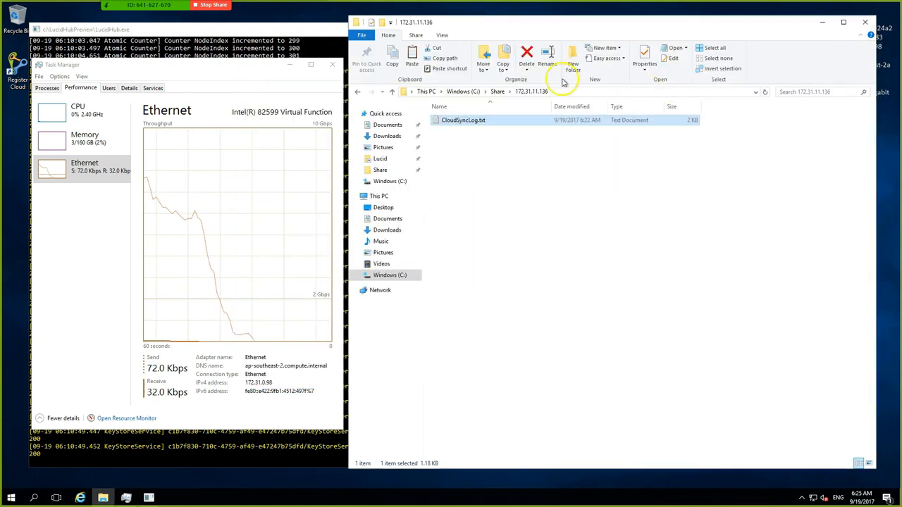
{"action": "left_click", "coordinate": [493, 92]}
Step: Check the copy time in the 172.31.3.15 client's CloudSyncLog.txt and return to the Share folder
{"action": "scroll", "coordinate": [457, 278], "scroll_direction": "down", "scroll_amount": 4}
{"action": "double_click", "coordinate": [460, 285]}
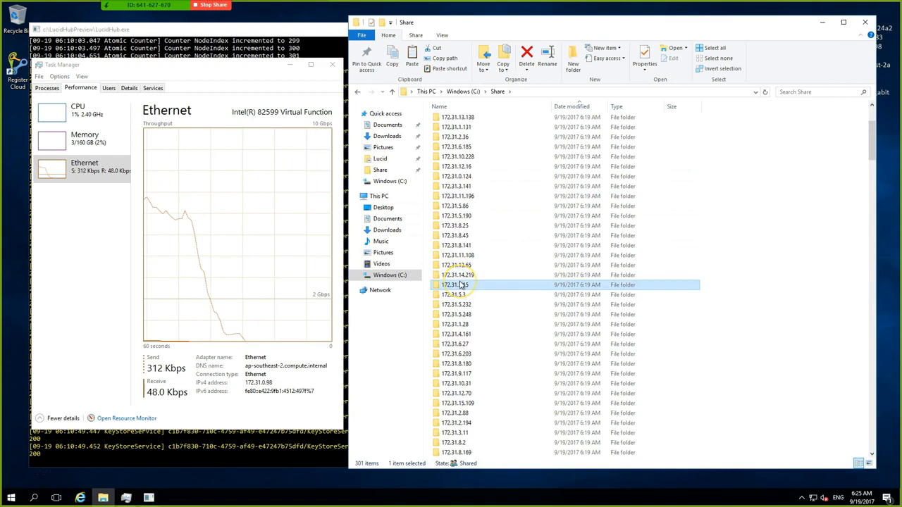
{"action": "double_click", "coordinate": [465, 120]}
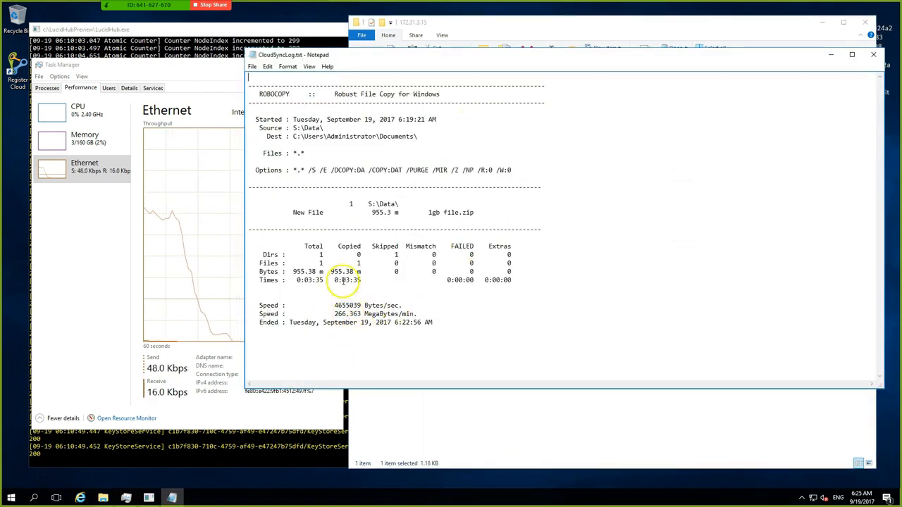
{"action": "left_click", "coordinate": [873, 55]}
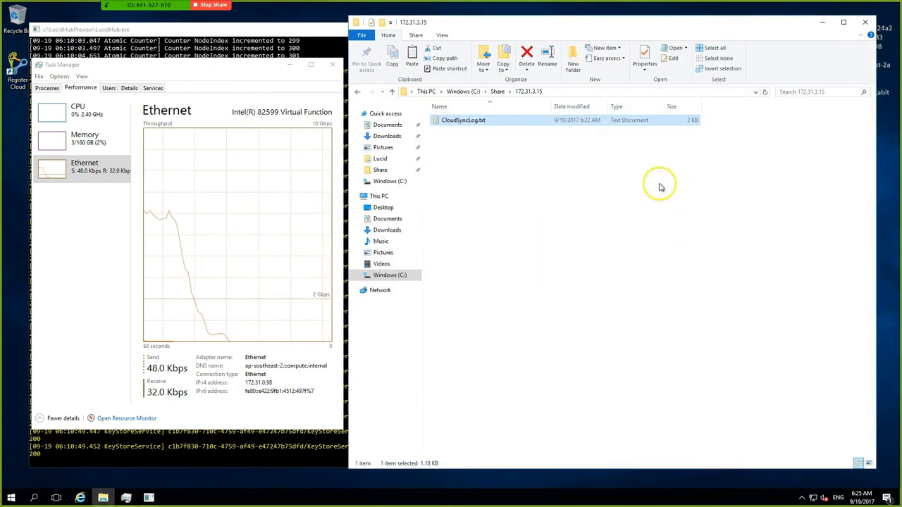
{"action": "left_click", "coordinate": [498, 91]}
Step: Check the copy time in the 172.31.1.167 client's CloudSyncLog.txt and return to the Share folder
{"action": "scroll", "coordinate": [498, 276], "scroll_direction": "down", "scroll_amount": 2}
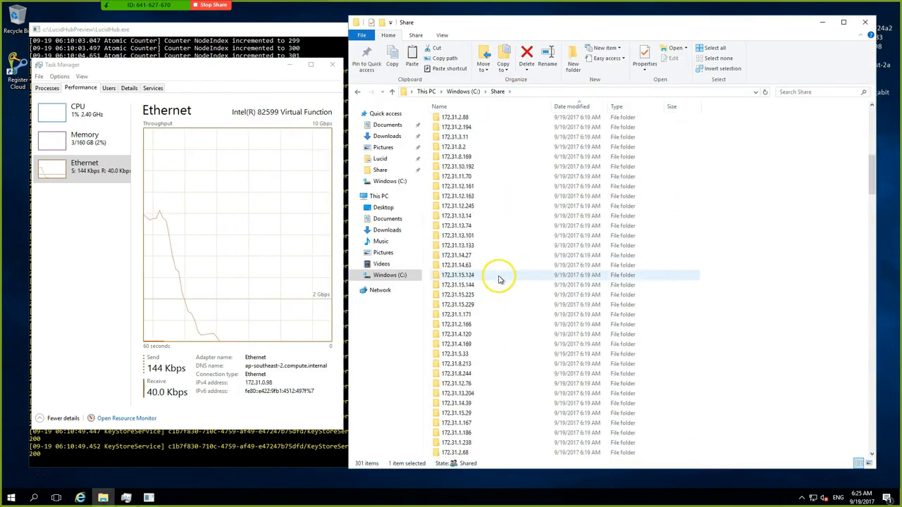
{"action": "double_click", "coordinate": [461, 310]}
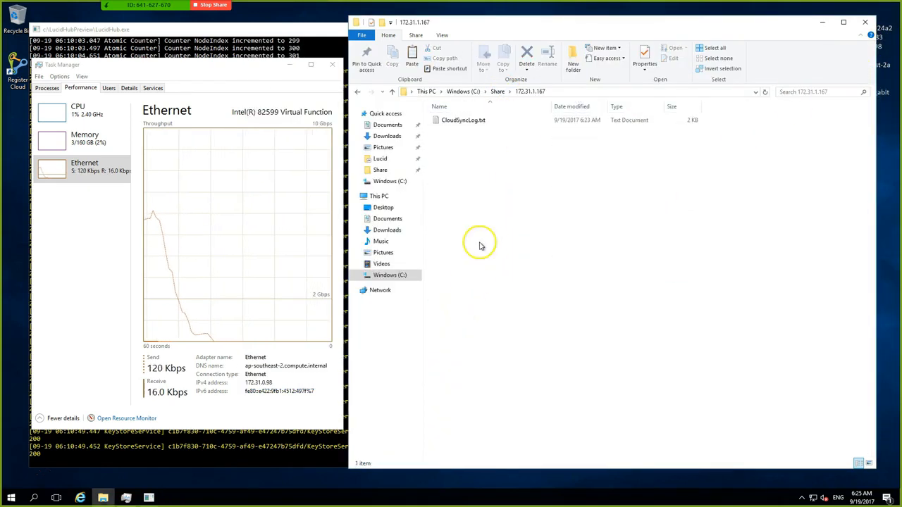
{"action": "double_click", "coordinate": [483, 121]}
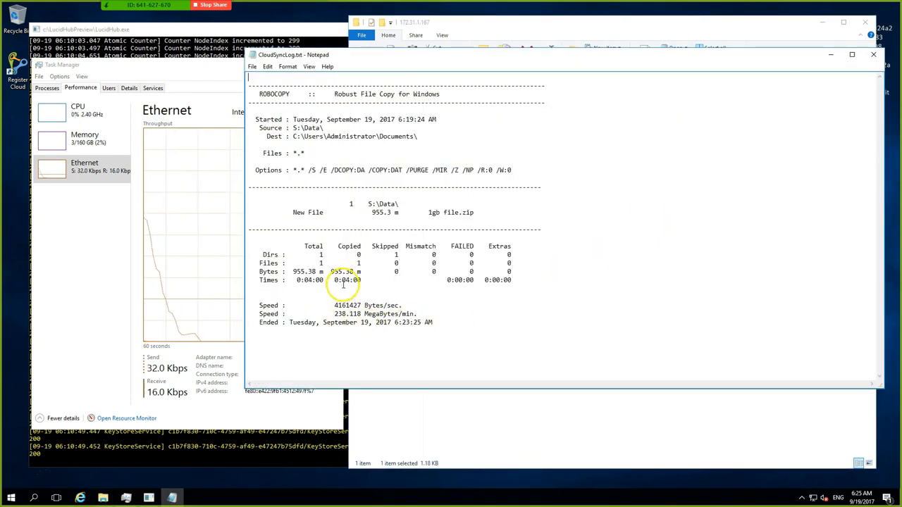
{"action": "left_click", "coordinate": [873, 54]}
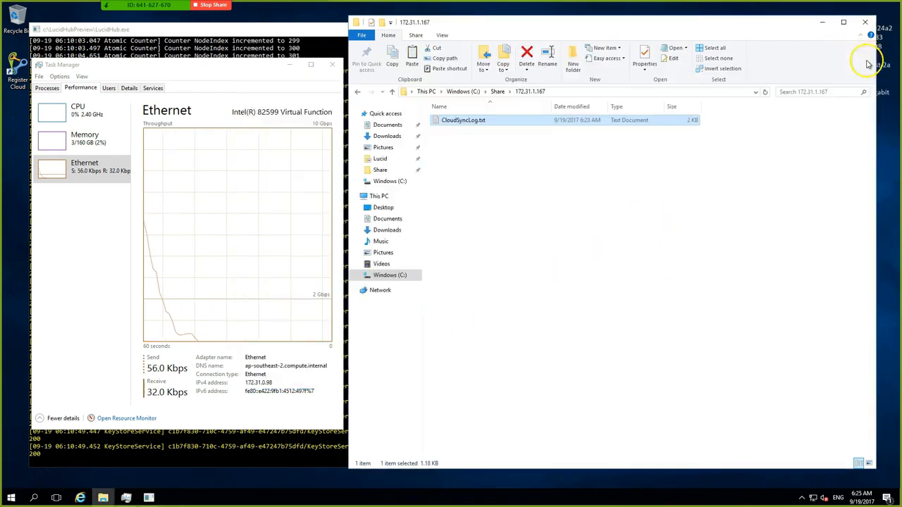
{"action": "left_click", "coordinate": [498, 92]}
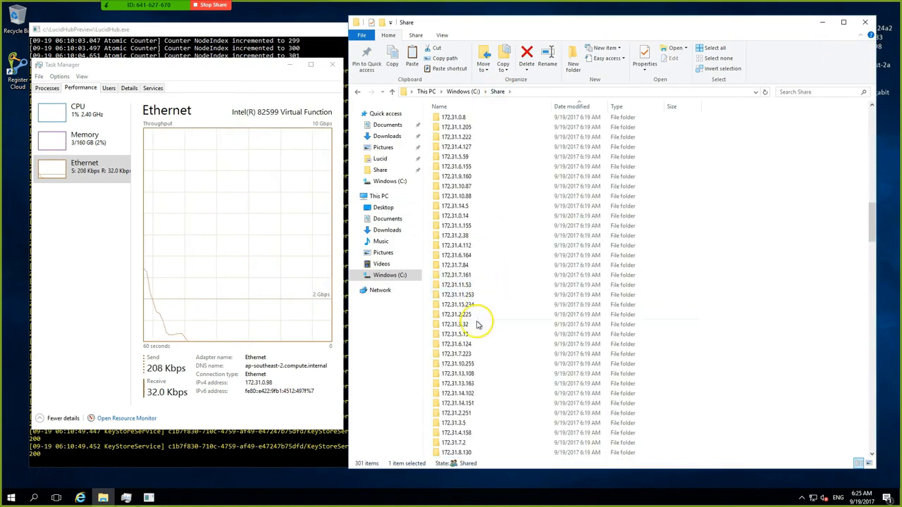
Step: Check the copy time and speed in the 172.31.7.223 client's CloudSyncLog.txt and return to the Share folder
{"action": "double_click", "coordinate": [473, 352]}
{"action": "double_click", "coordinate": [483, 120]}
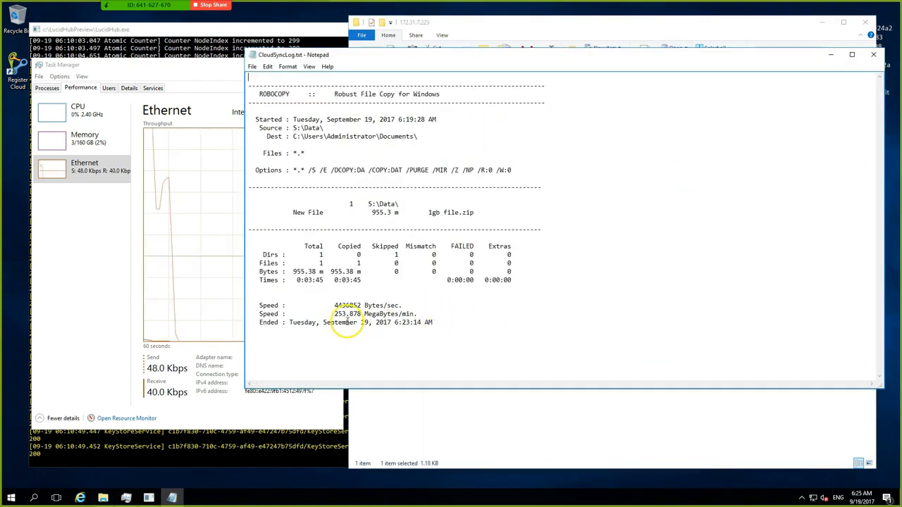
{"action": "left_click", "coordinate": [875, 57]}
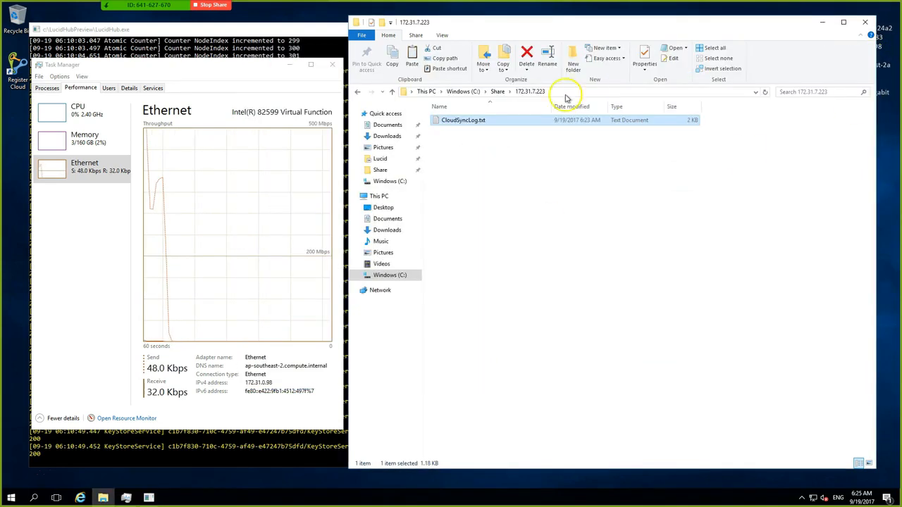
{"action": "left_click", "coordinate": [499, 93]}
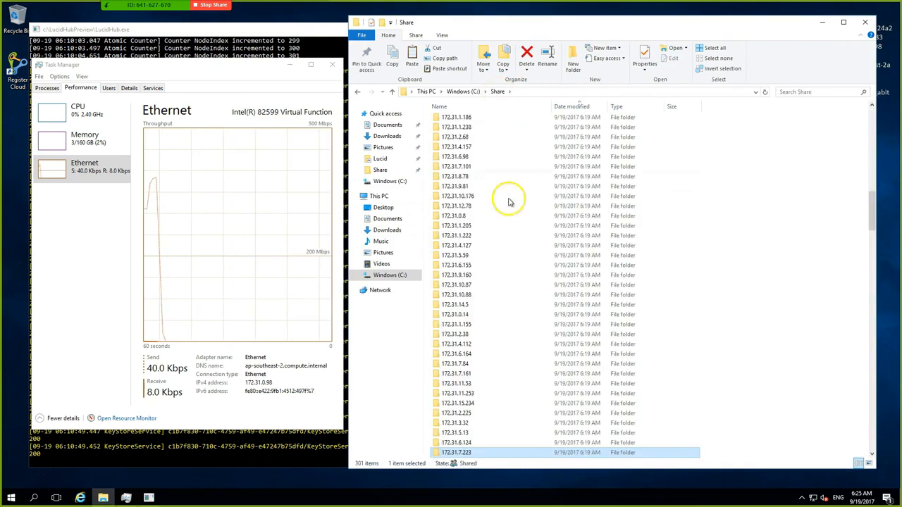
Step: Check the sync log of 172.31.3.79, among the most recently modified client folders, and return to the Share folder
{"action": "scroll", "coordinate": [507, 275], "scroll_direction": "down", "scroll_amount": 10}
{"action": "scroll", "coordinate": [504, 280], "scroll_direction": "down", "scroll_amount": 20}
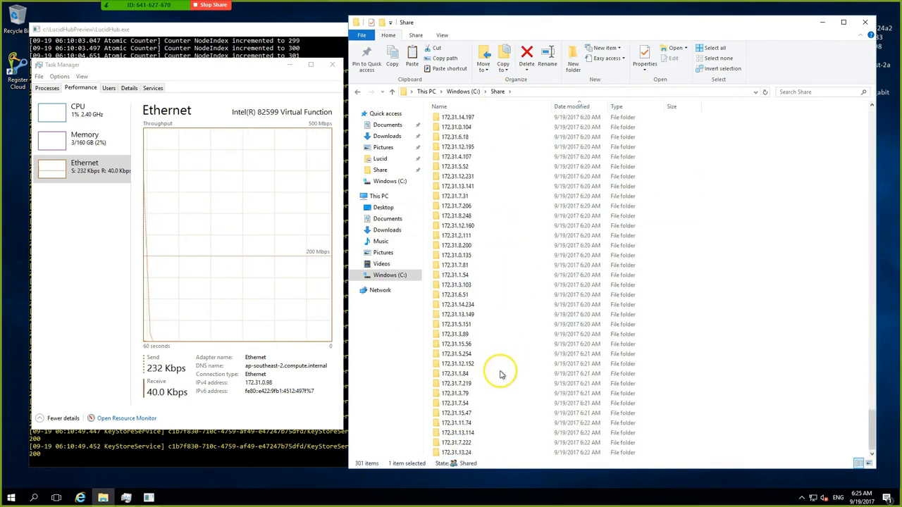
{"action": "double_click", "coordinate": [467, 400]}
{"action": "double_click", "coordinate": [475, 121]}
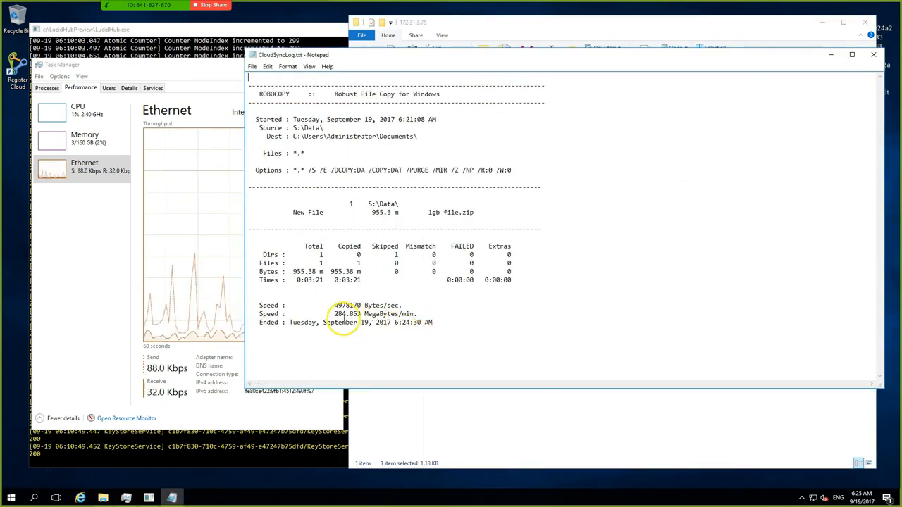
{"action": "left_click", "coordinate": [873, 55]}
{"action": "left_click", "coordinate": [499, 93]}
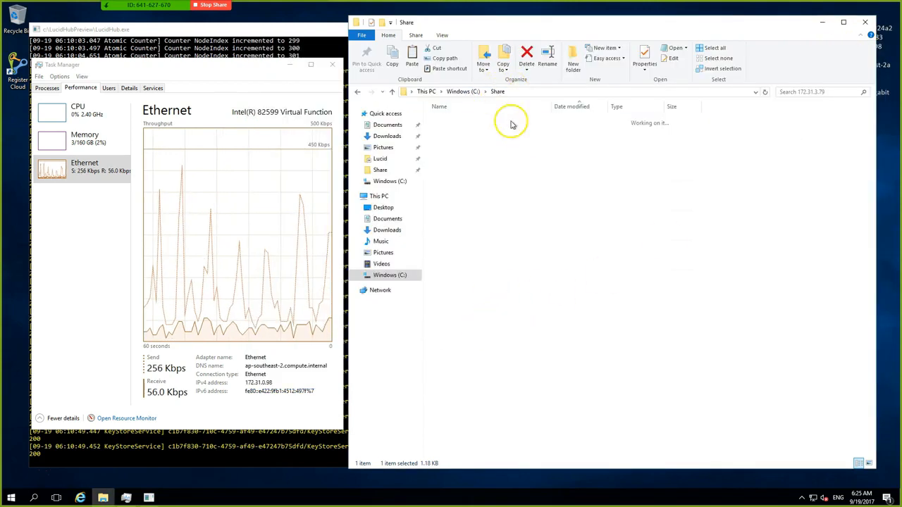
Step: Check the copy time and end time in the CloudSyncLog.txt of the late-starting 172.31.7.222 client
{"action": "scroll", "coordinate": [522, 336], "scroll_direction": "down", "scroll_amount": 2}
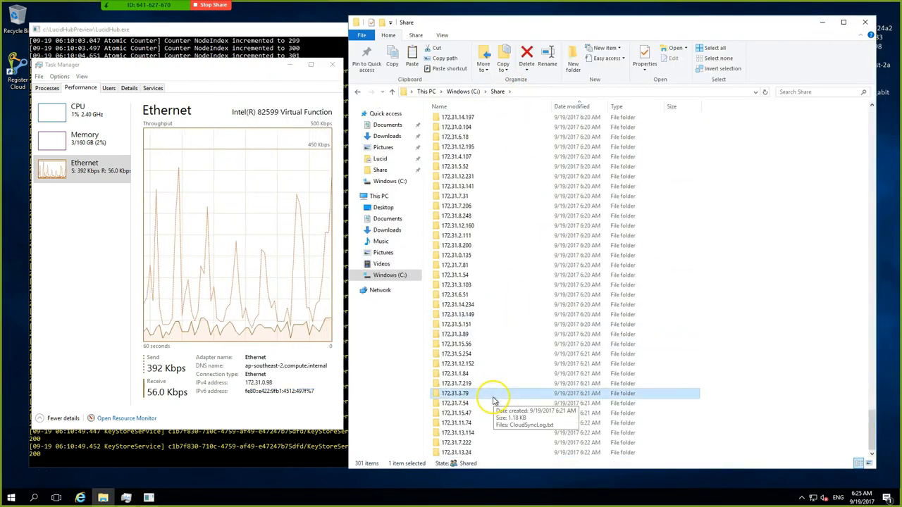
{"action": "left_click", "coordinate": [468, 443]}
{"action": "double_click", "coordinate": [469, 443]}
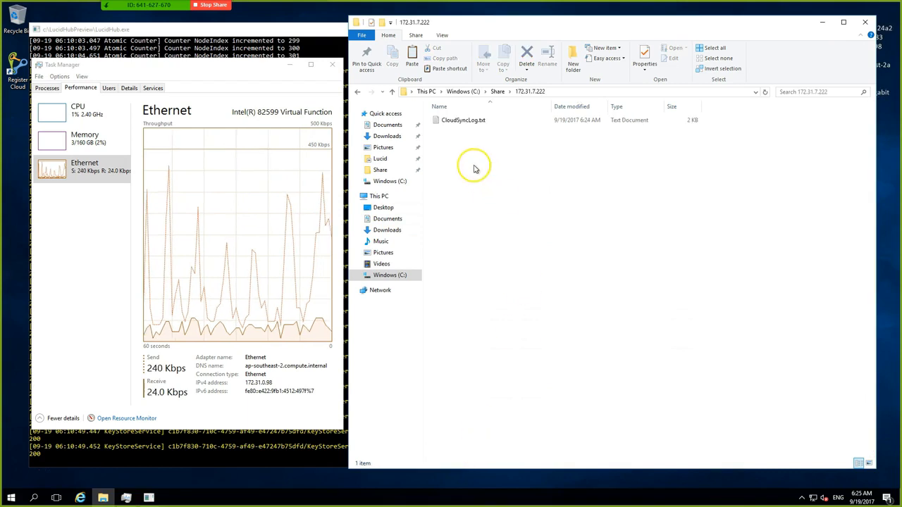
{"action": "double_click", "coordinate": [481, 123]}
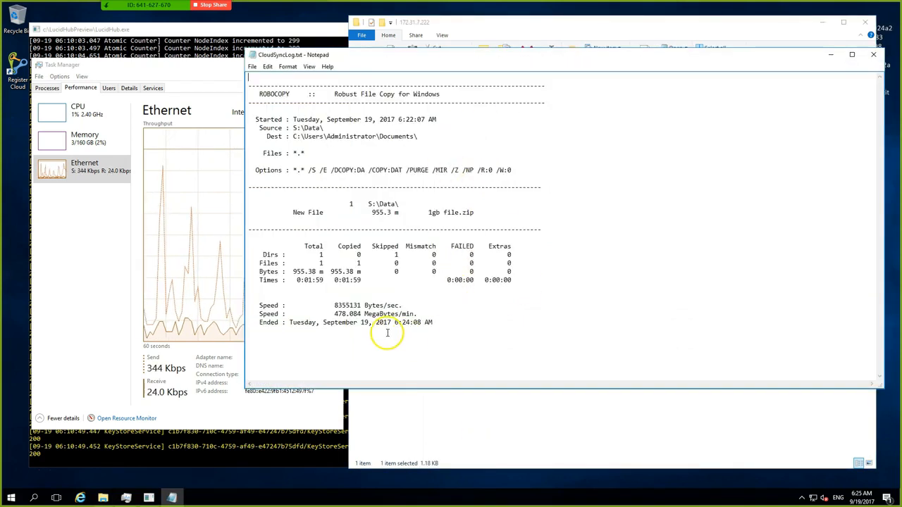
{"action": "left_click", "coordinate": [873, 55]}
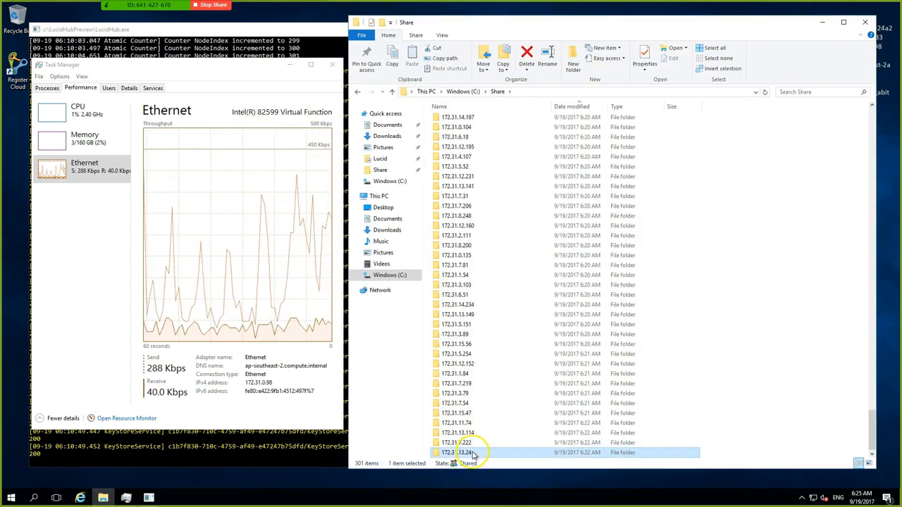
Step: Check the sync log of the last client folder, 172.31.13.24, and return to the Share folder
{"action": "double_click", "coordinate": [471, 453]}
{"action": "left_click", "coordinate": [478, 120]}
{"action": "double_click", "coordinate": [478, 120]}
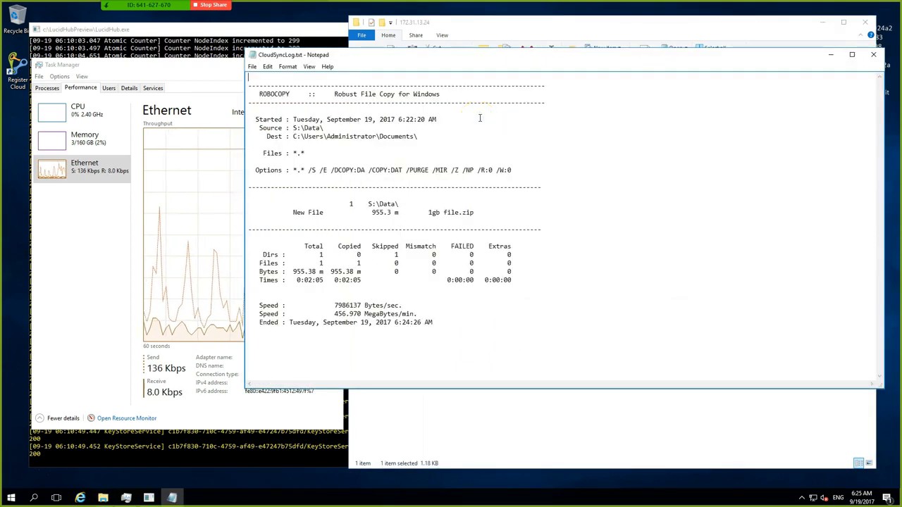
{"action": "left_click", "coordinate": [876, 54]}
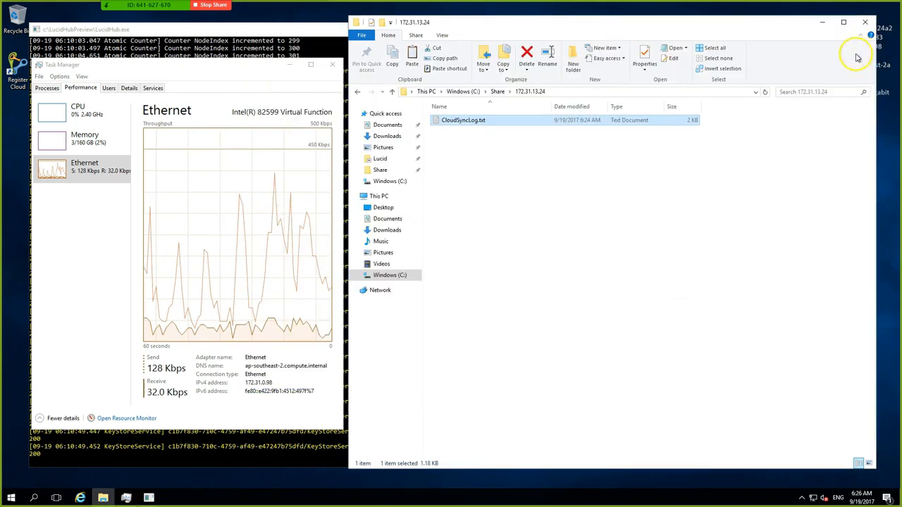
{"action": "left_click", "coordinate": [493, 91]}
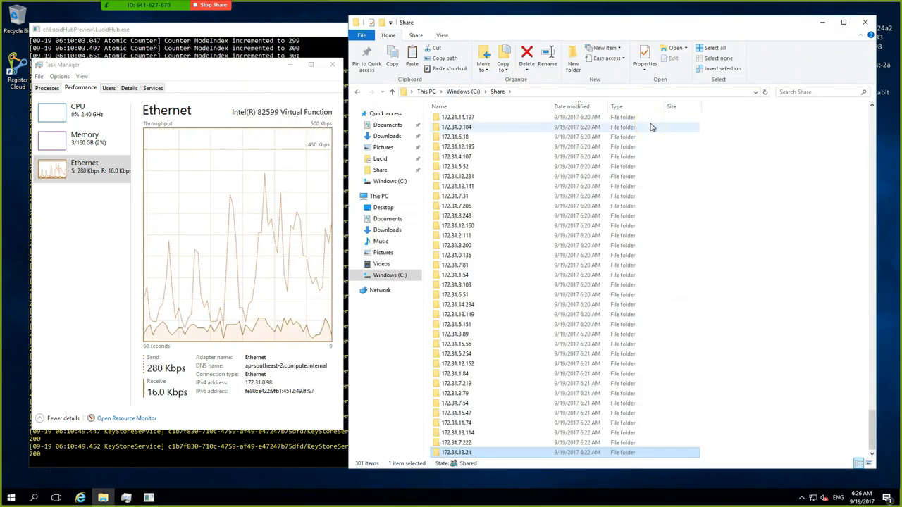